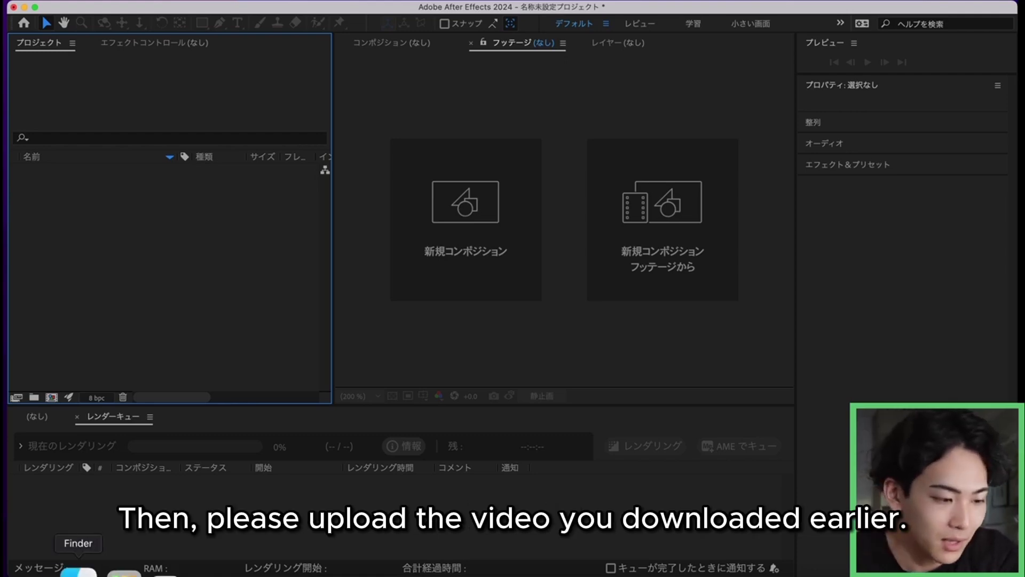
Step: Import lady.mp4 from Finder into the project and create a lady composition from it
left_click(80, 569)
left_click(457, 137)
left_click_drag(454, 140, 181, 228)
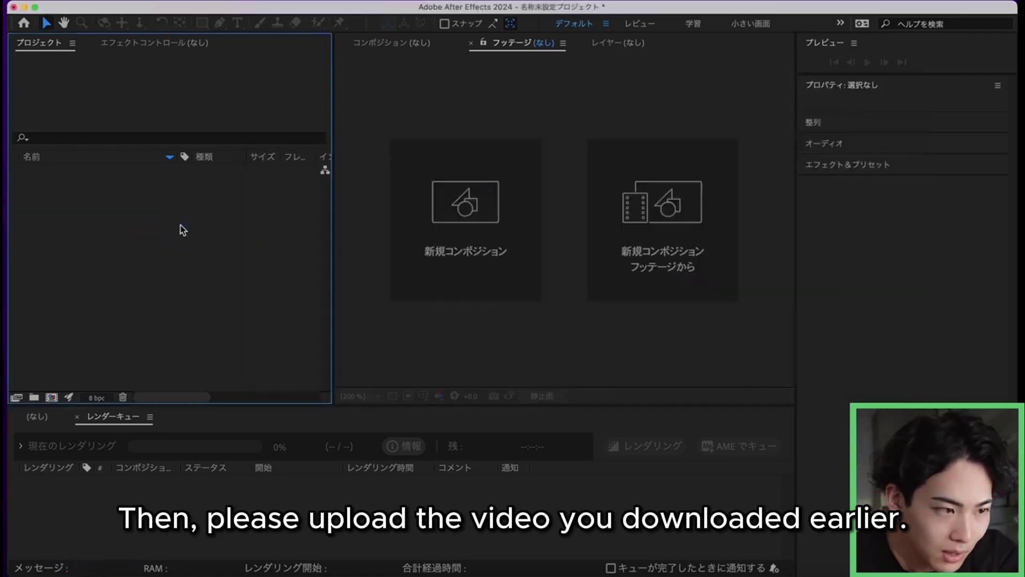
left_click(106, 171)
left_click_drag(132, 524, 133, 526)
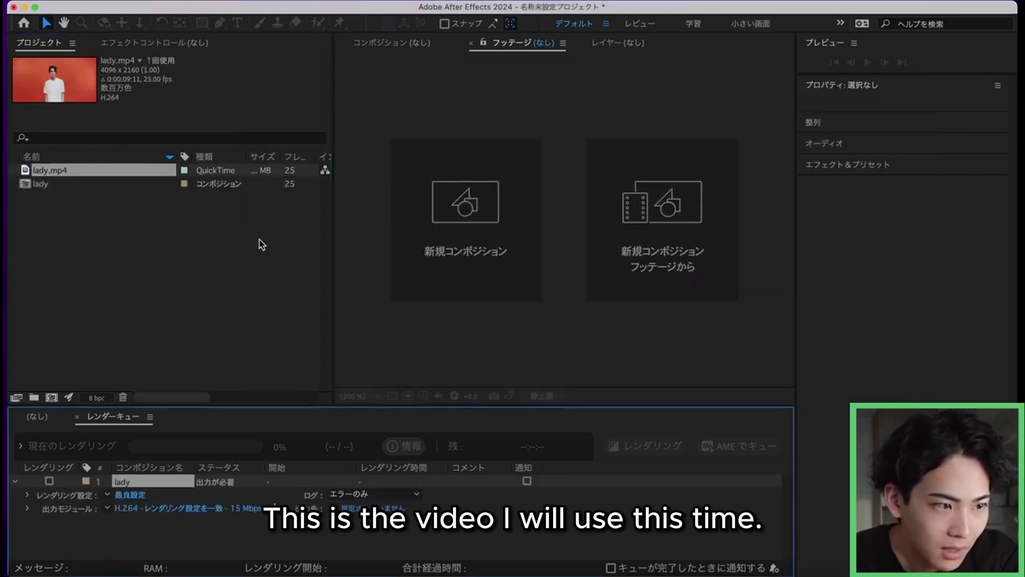
Step: Open the lady composition, preview its playback, and view the lady.mp4 layer on its own
left_click(126, 156)
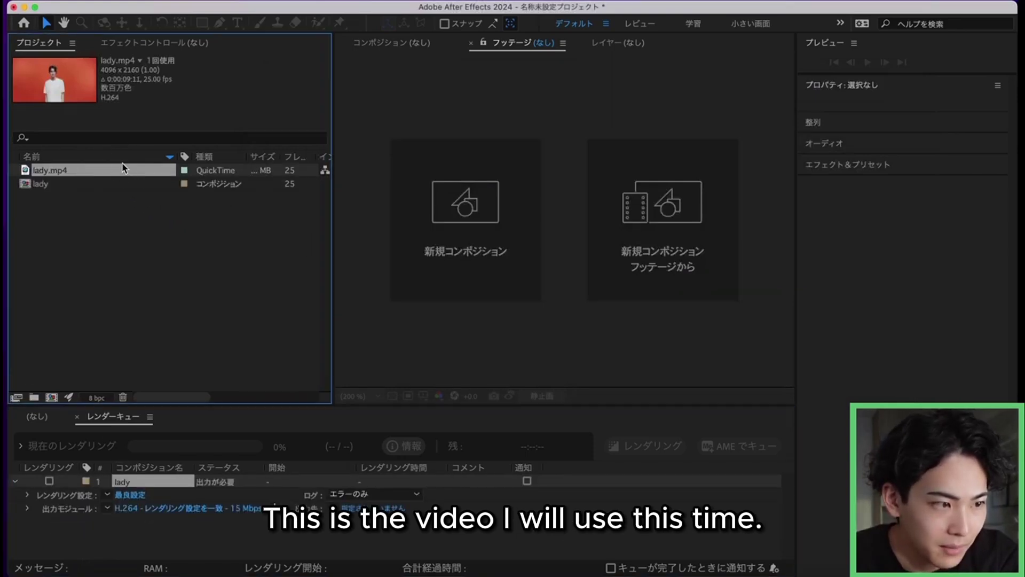
double_click(126, 170)
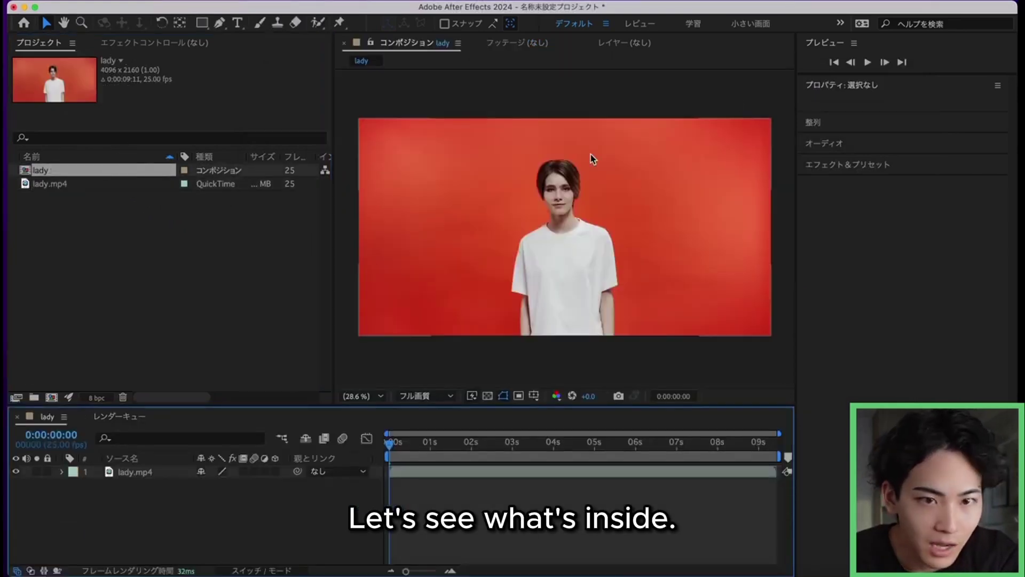
left_click(868, 62)
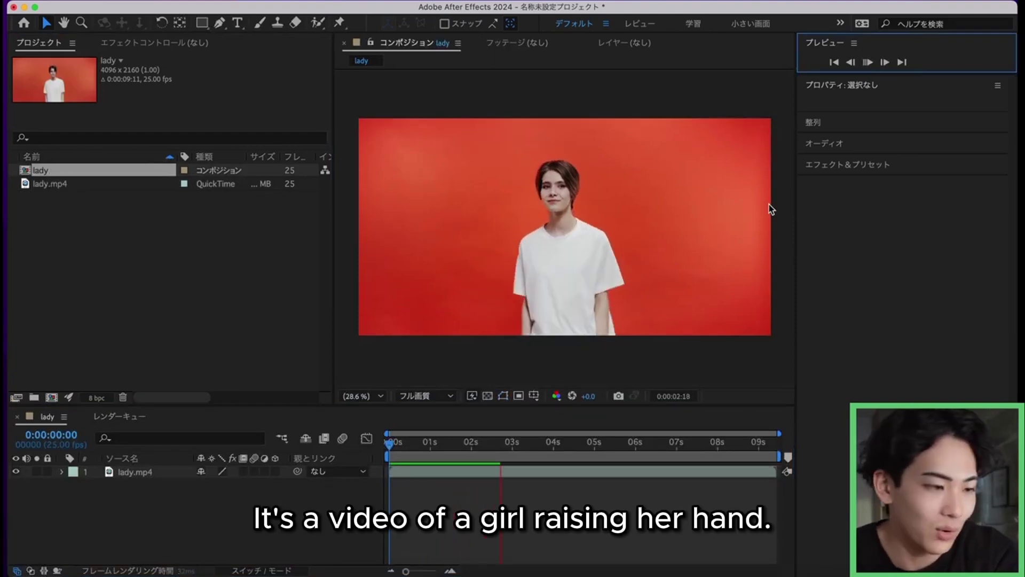
key("space")
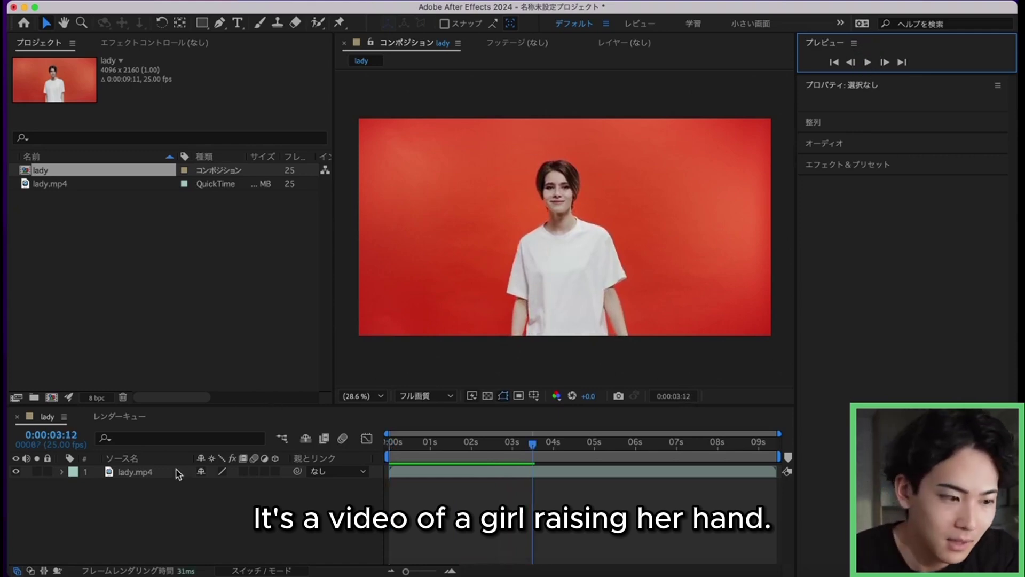
double_click(129, 472)
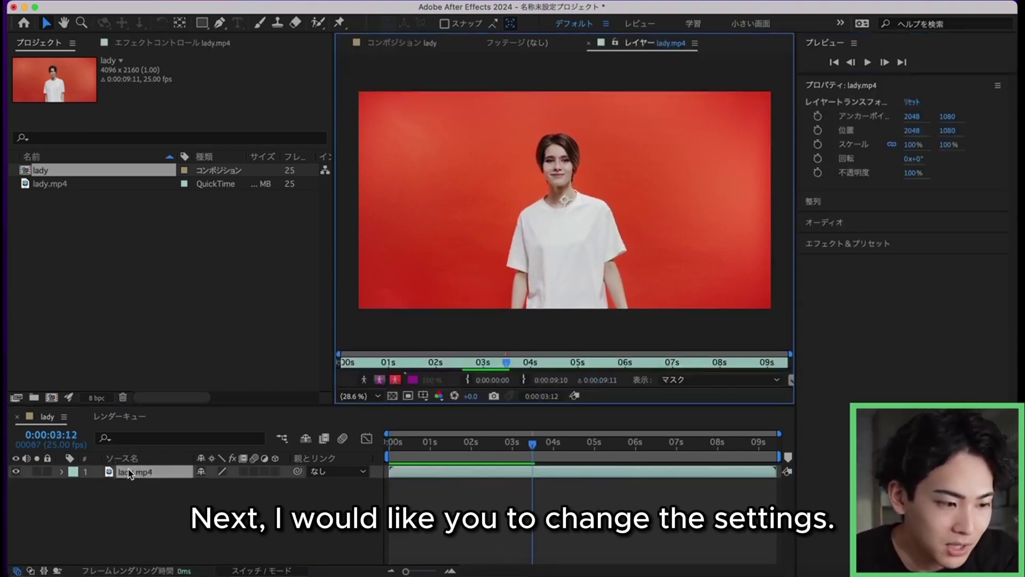
Step: Add the lady composition to the render queue again with PNG Sequence as the output format
left_click(200, 1)
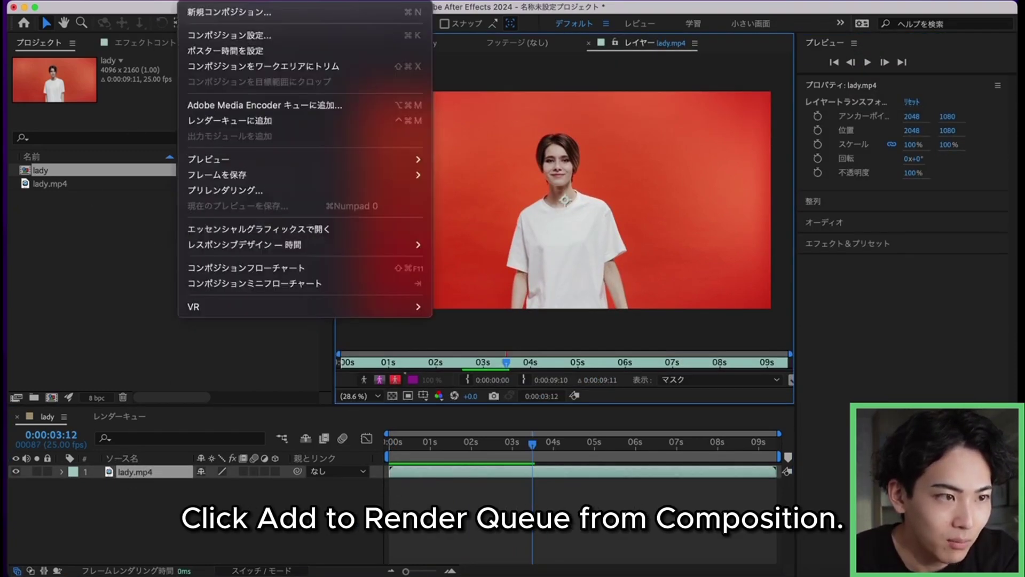
left_click(228, 121)
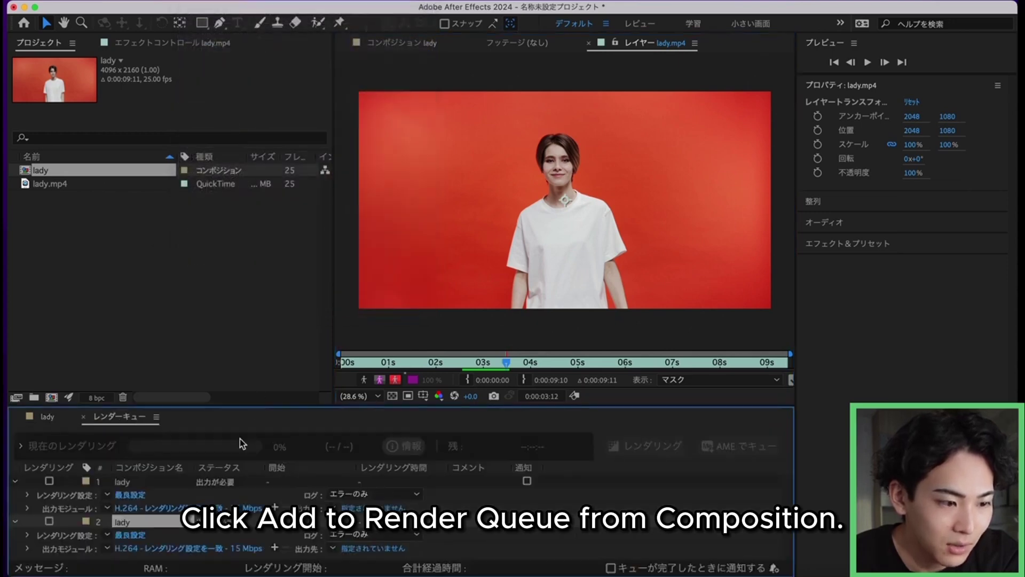
left_click(199, 550)
left_click(453, 122)
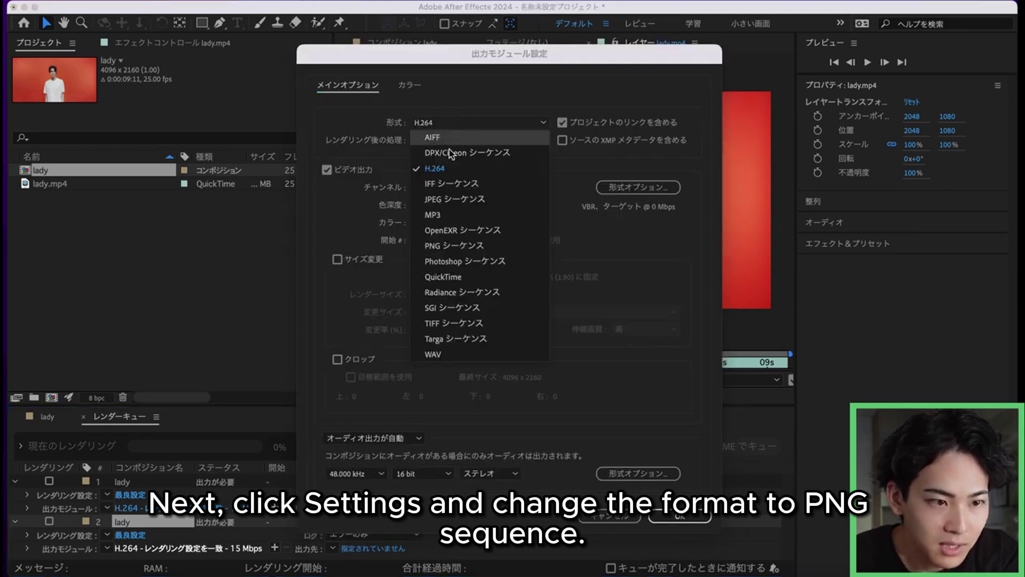
left_click(448, 246)
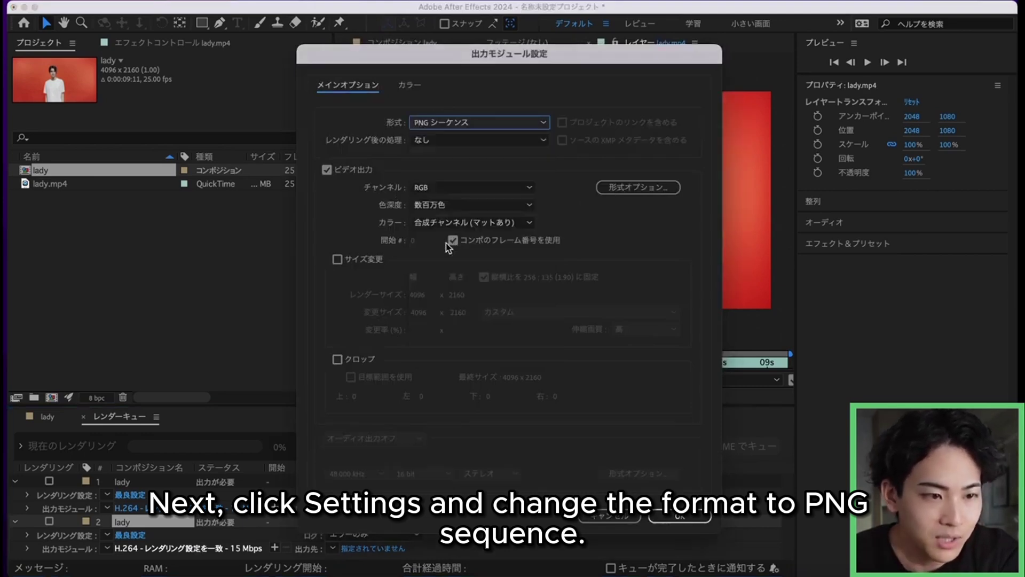
Step: Enable output resizing and set the width to 1024, giving 1024 x 540 frames
left_click(357, 264)
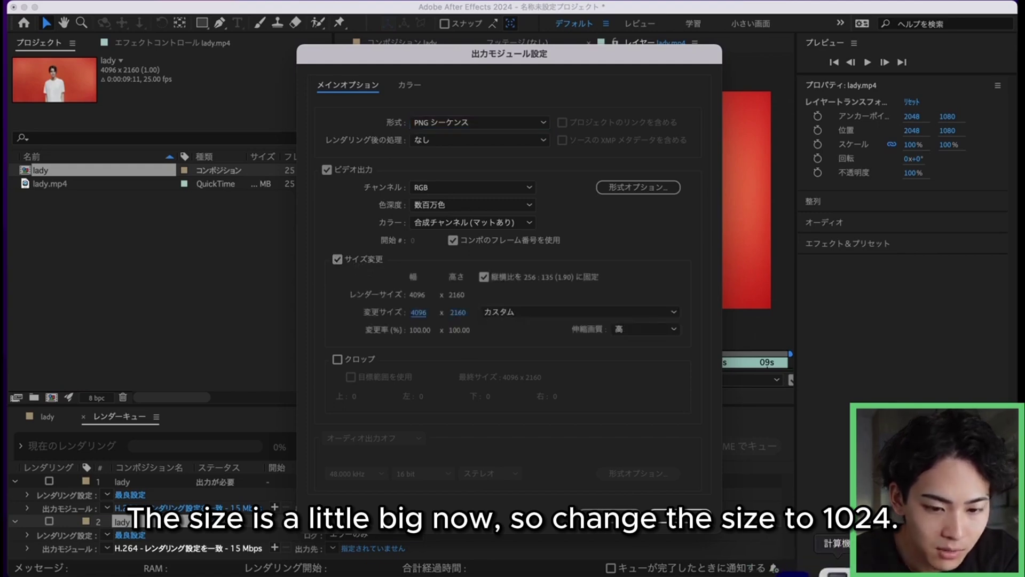
left_click(836, 571)
left_click(419, 312)
type("1024")
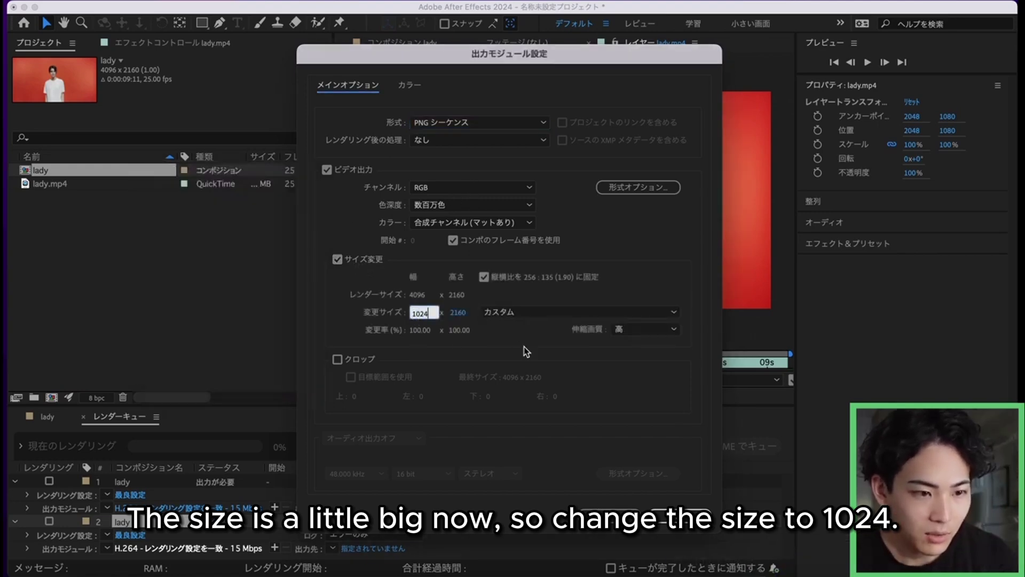
left_click(524, 347)
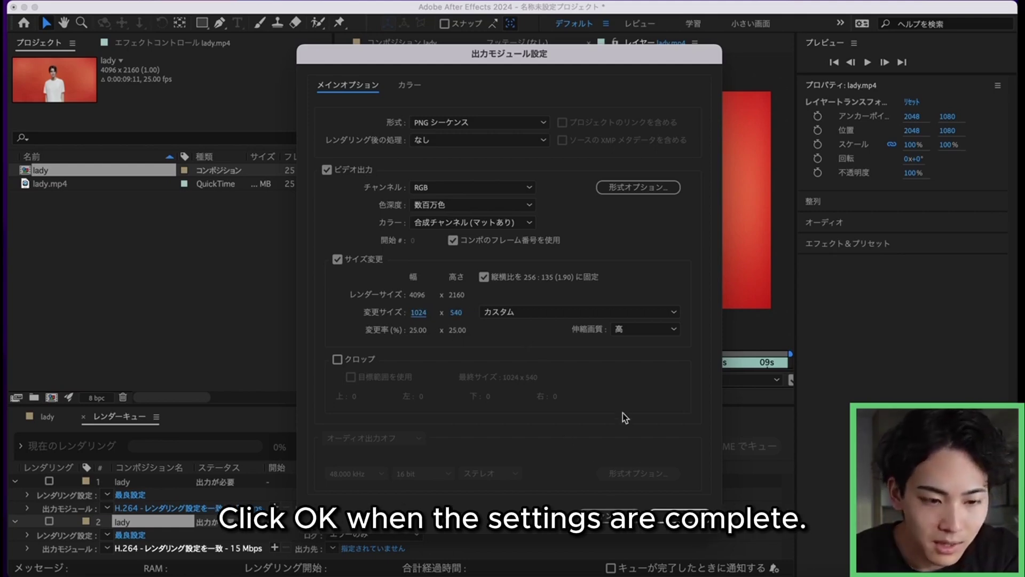
Step: Confirm the PNG settings, output into a new folder named video, and start rendering
left_click(680, 516)
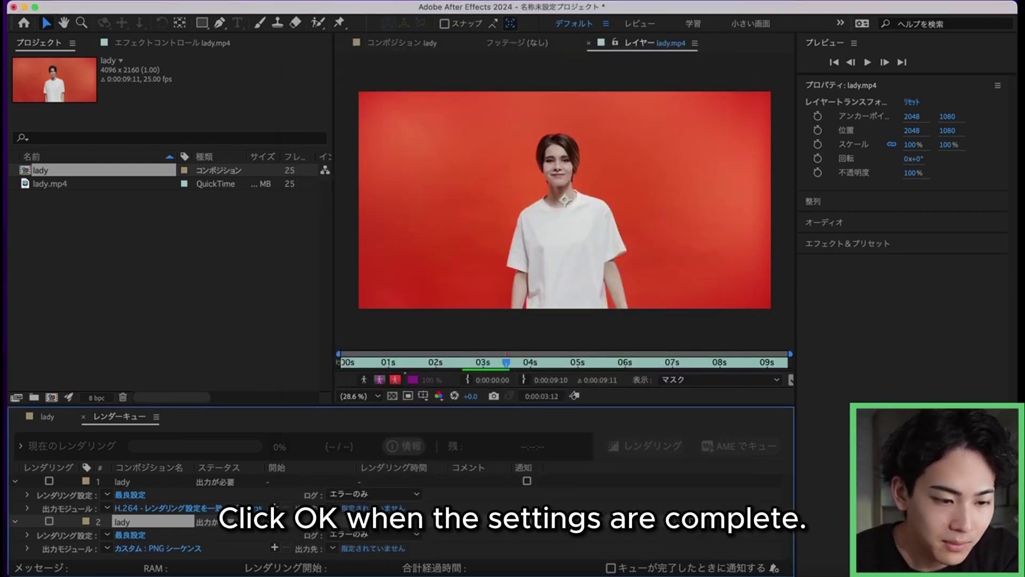
left_click(374, 548)
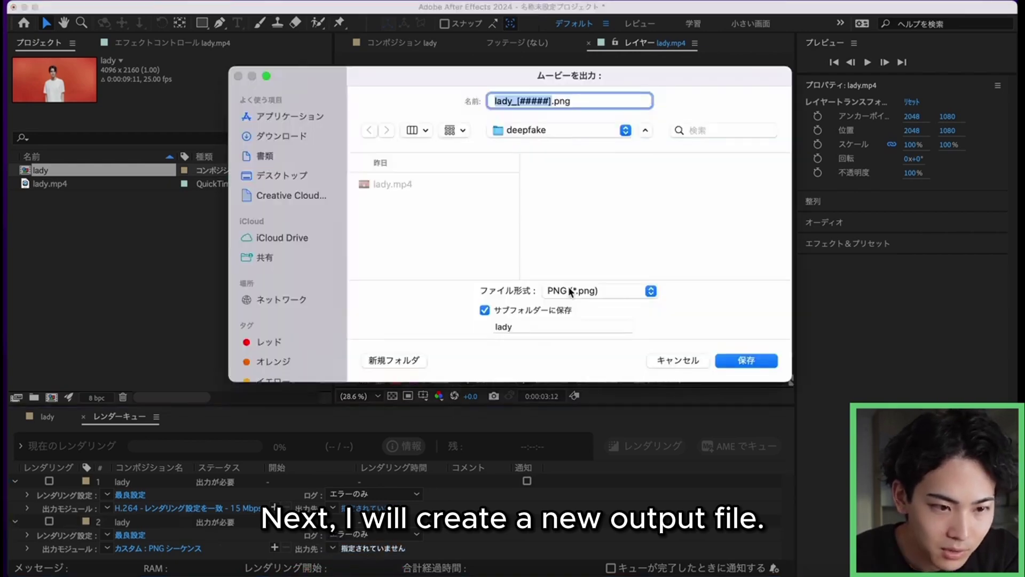
left_click(406, 359)
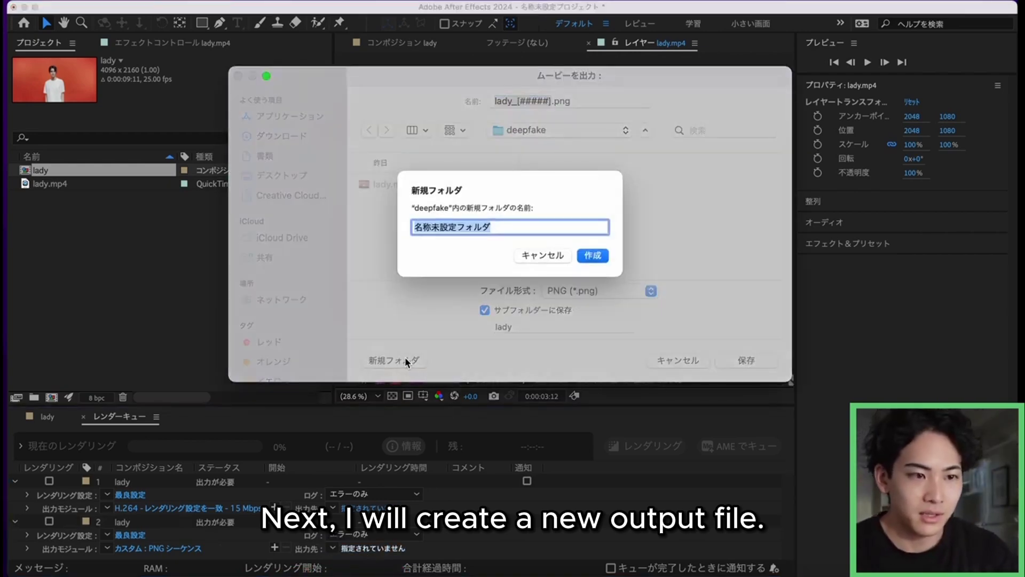
type("video")
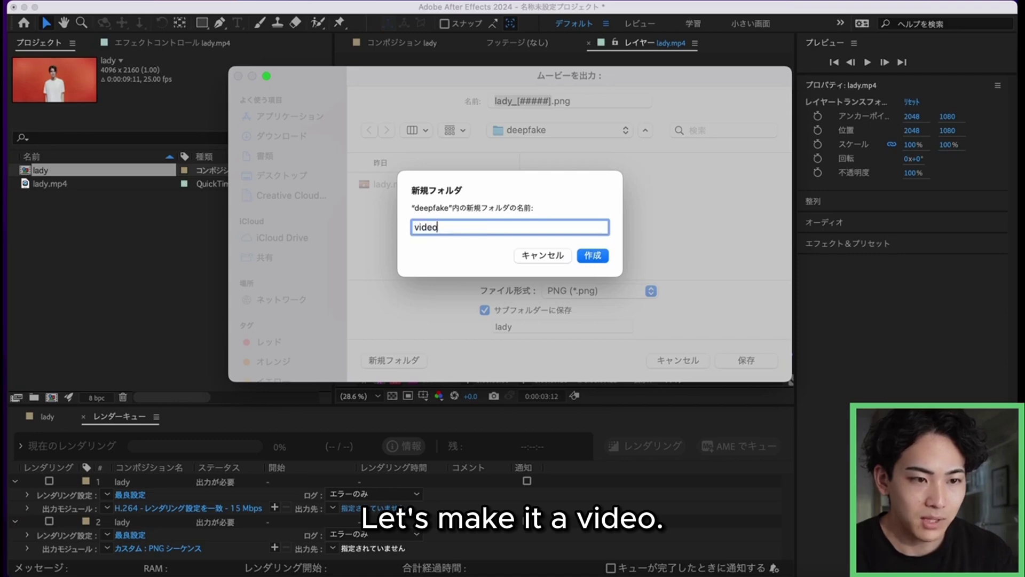
key("Return")
left_click(736, 361)
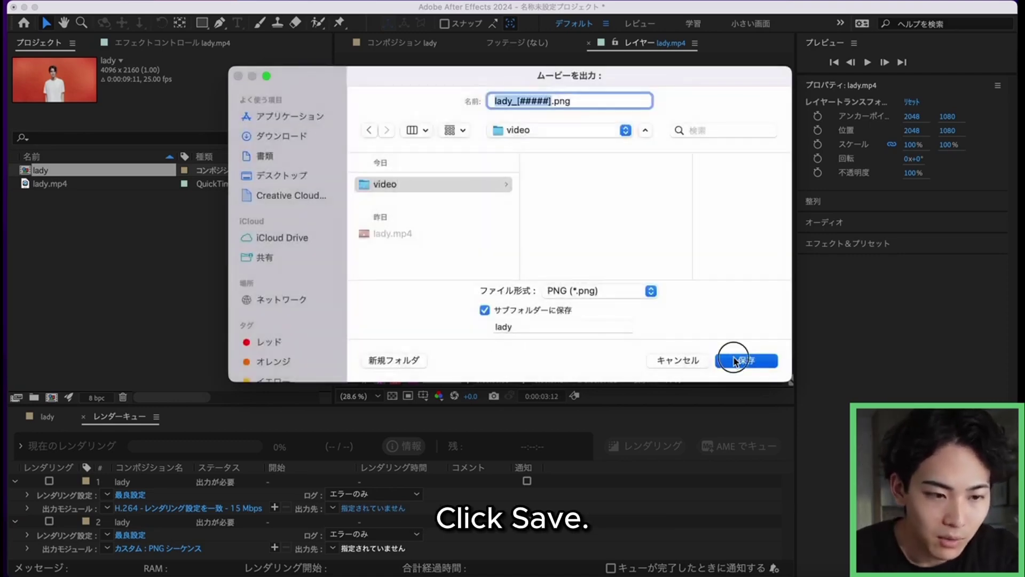
left_click(647, 447)
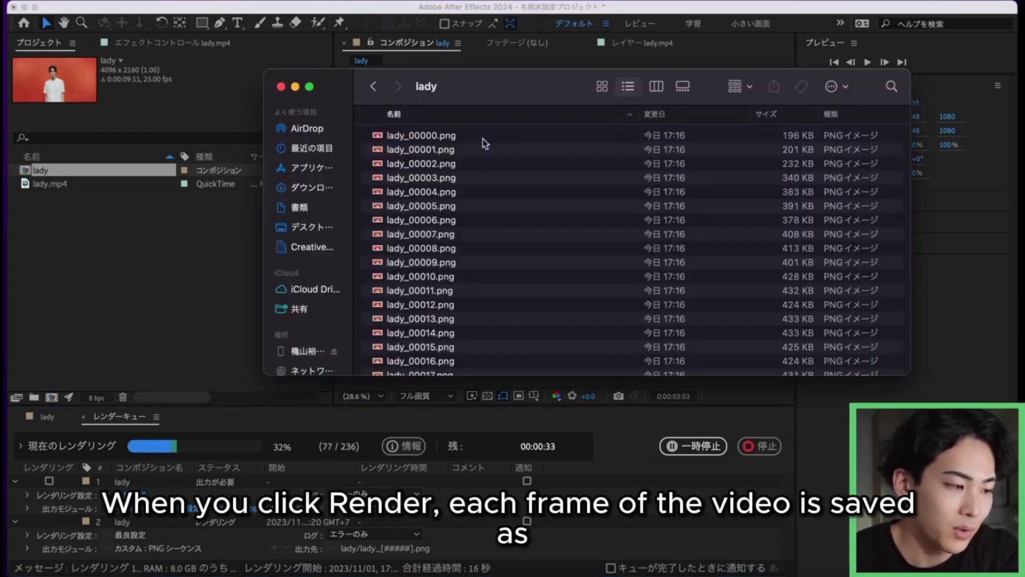
Step: Browse the rendered lady_#####.png frames in Gallery view, stepping through several thumbnails
scroll(483, 143, "down", 15)
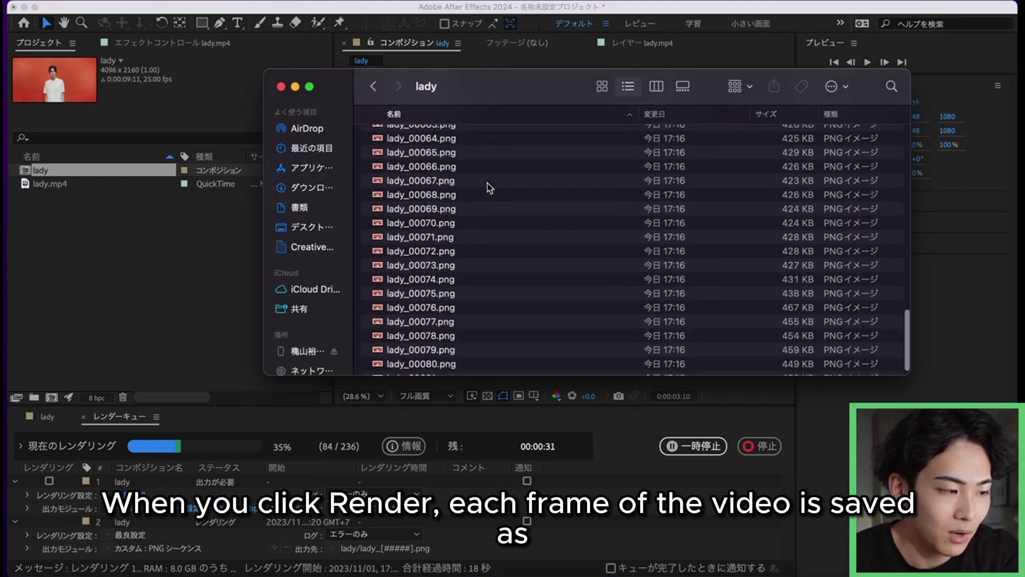
scroll(490, 197, "down", 2)
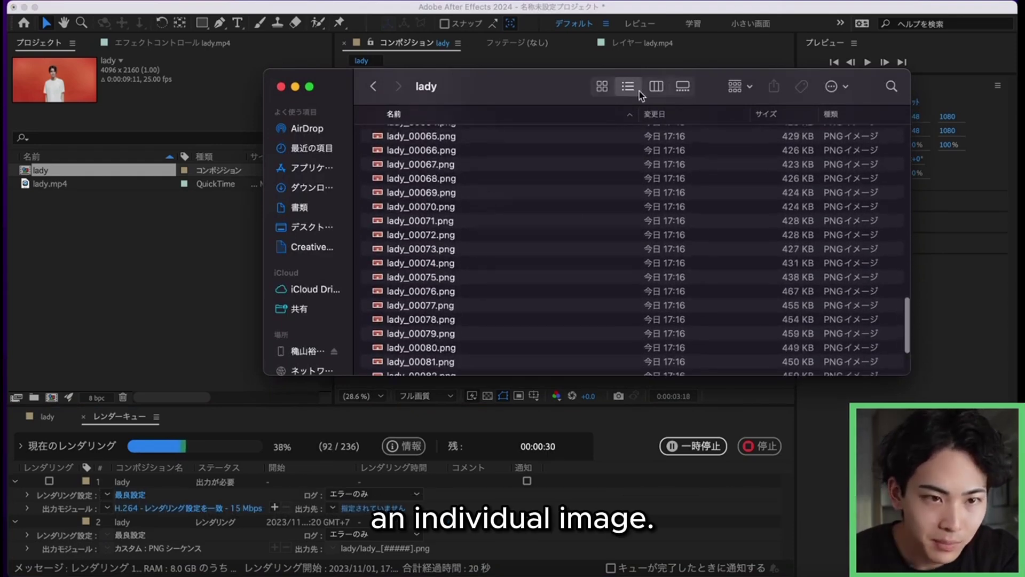
left_click(683, 87)
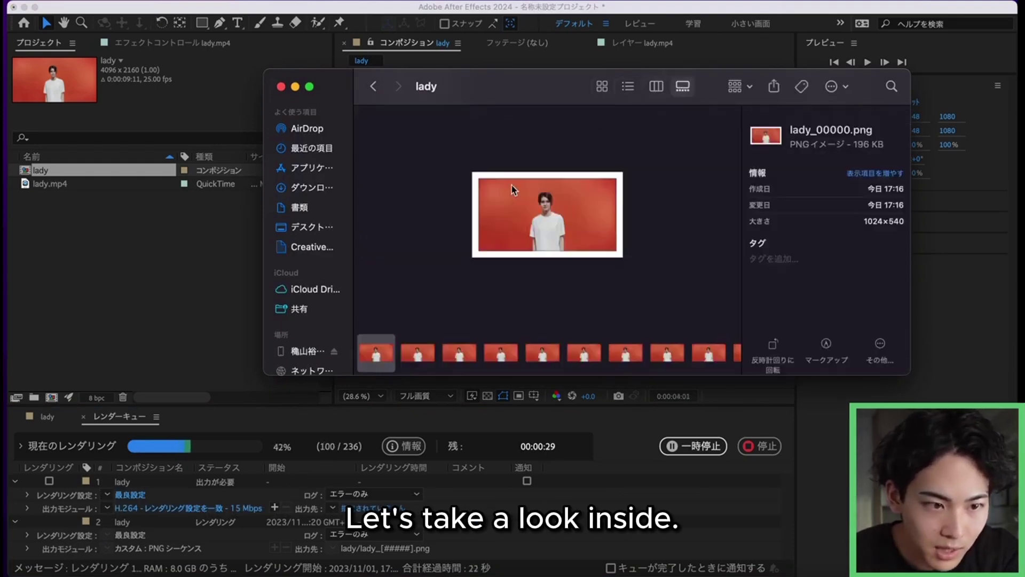
left_click(418, 352)
left_click(460, 353)
left_click(507, 356)
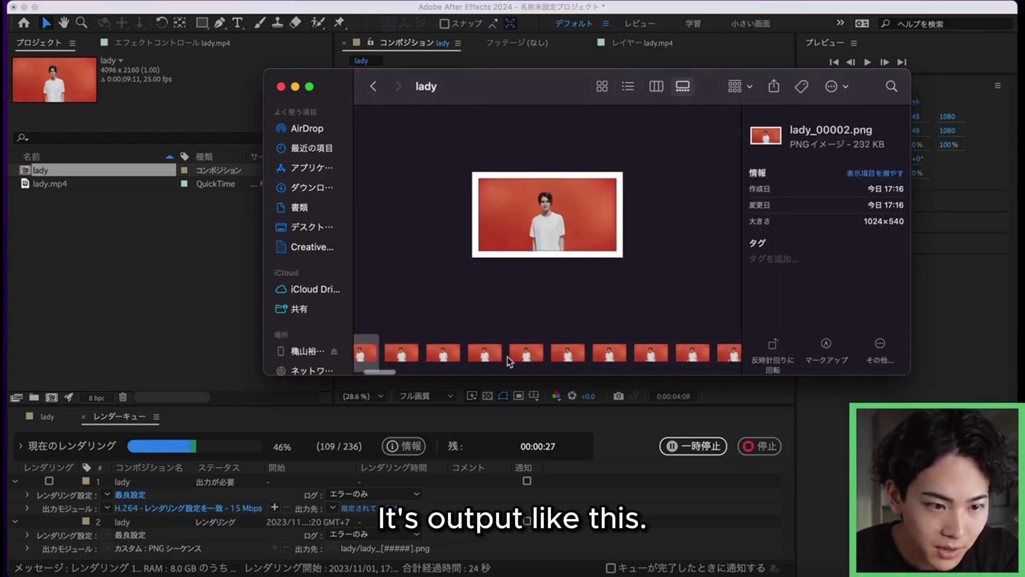
left_click(533, 357)
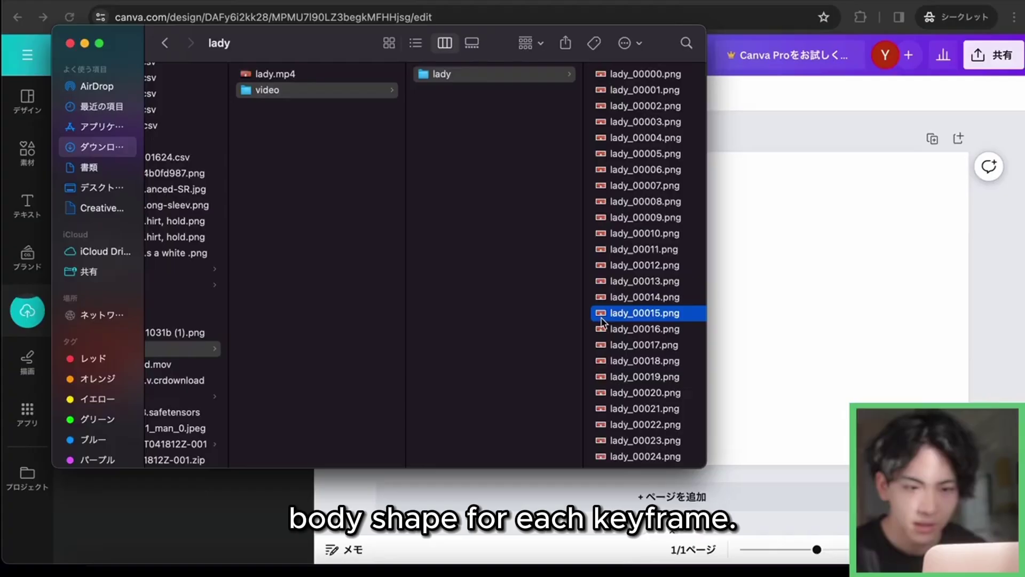
Step: Drop lady_00015.png onto the Canva page and scale it up to cover the whole page
left_click_drag(630, 309, 810, 176)
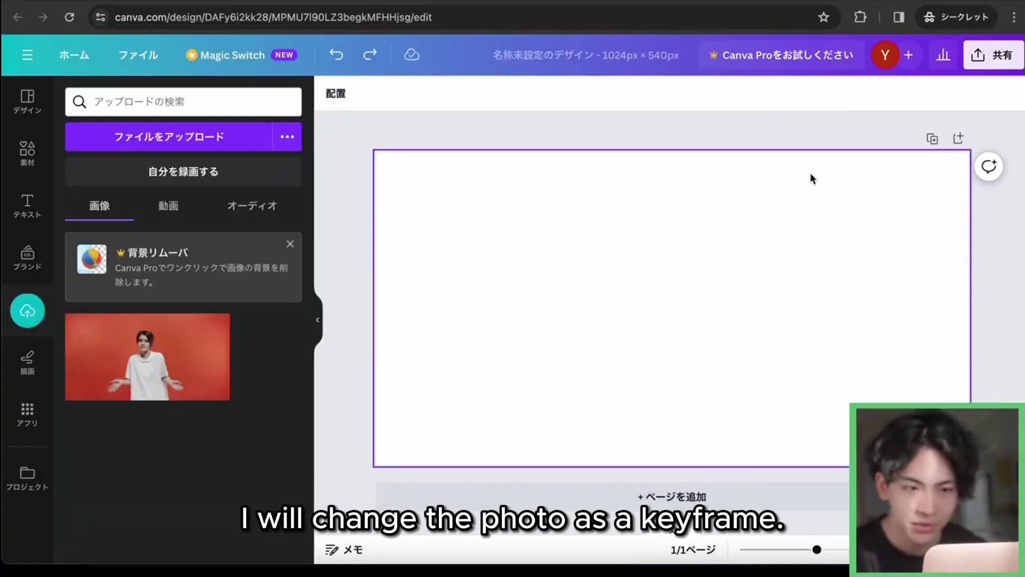
left_click_drag(675, 248, 555, 213)
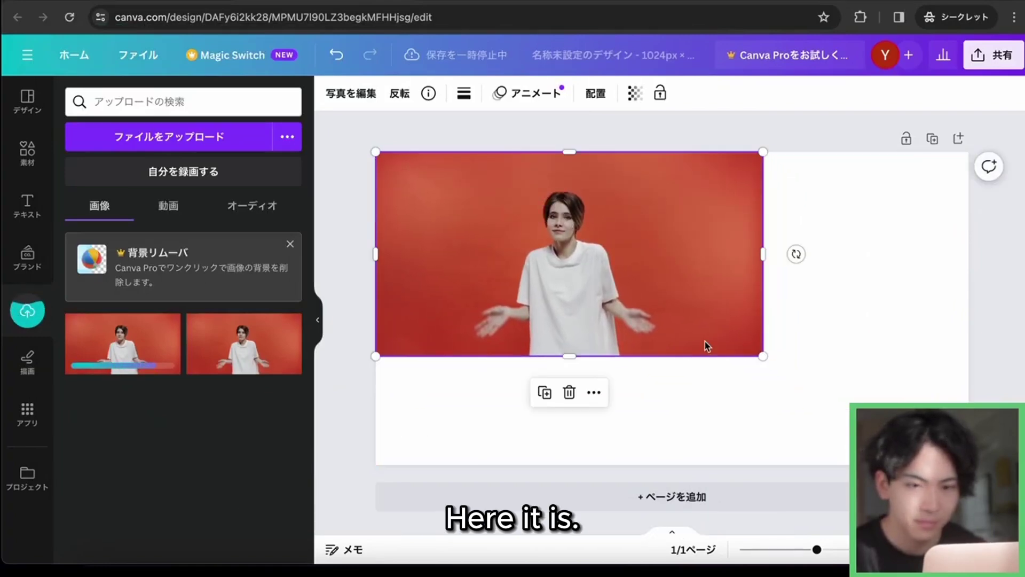
left_click_drag(767, 356, 968, 464)
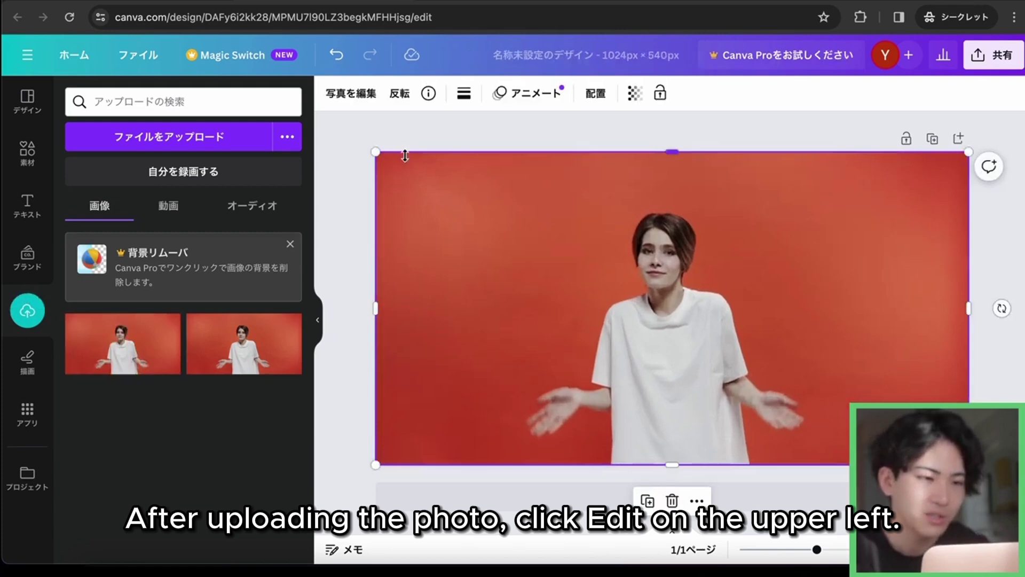
Step: Open the photo editing options (写真を編集) and choose Magic Edit for the placed frame
left_click(351, 100)
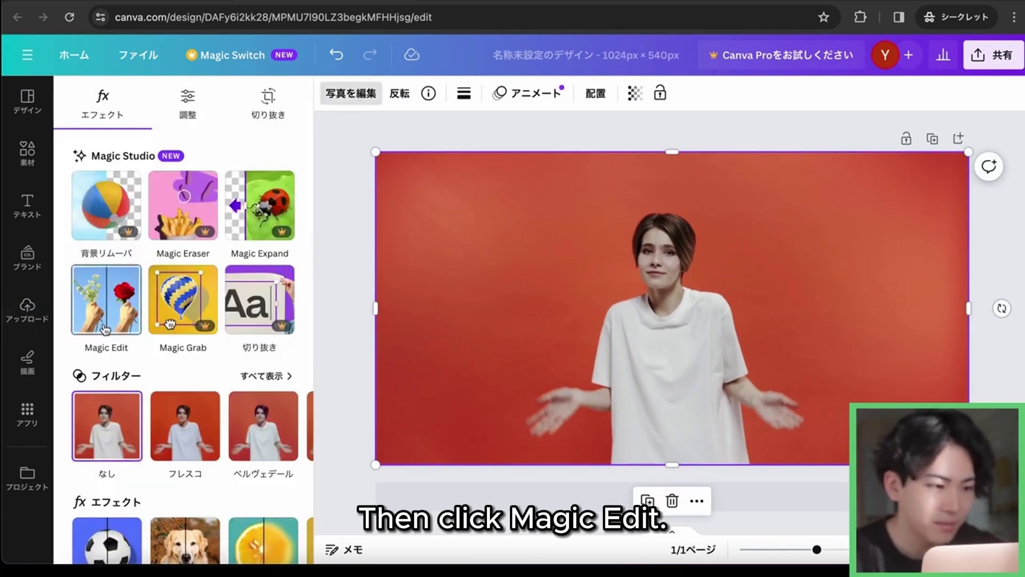
left_click(116, 315)
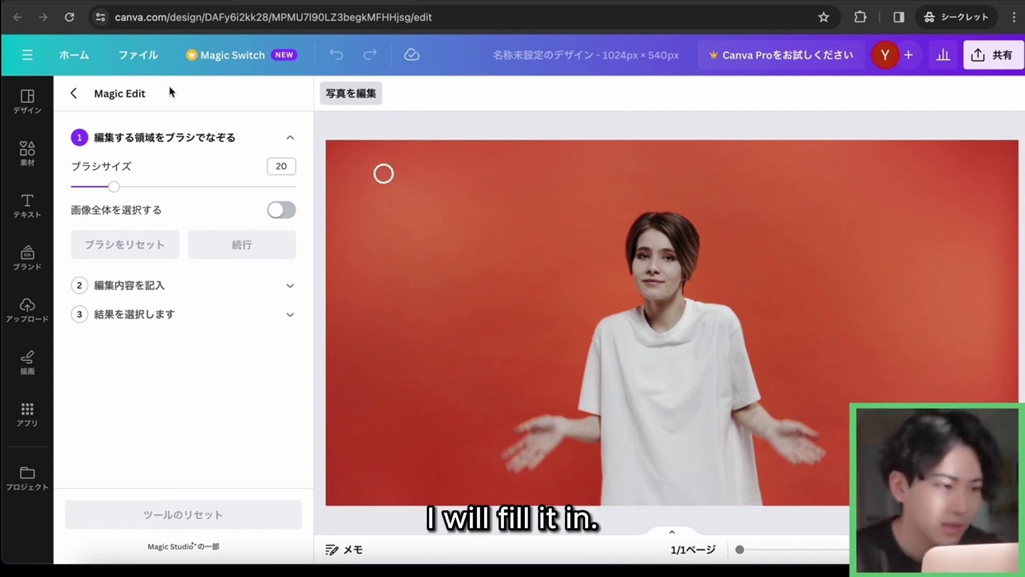
Step: Brush over the white shirt, prompt '白シャツを黒に変更して', and apply the generated black-shirt result
left_click_drag(593, 343, 739, 432)
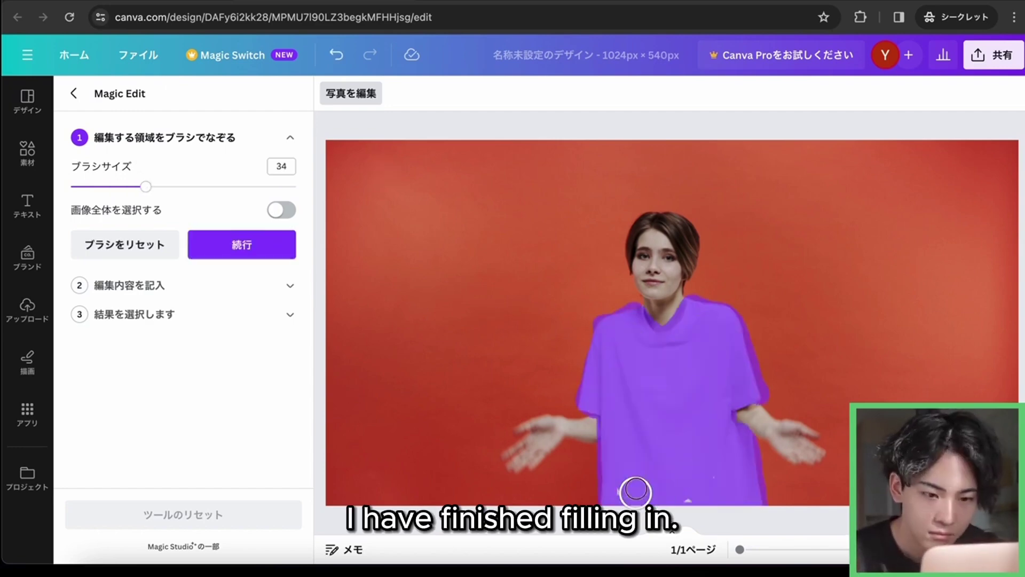
left_click(213, 235)
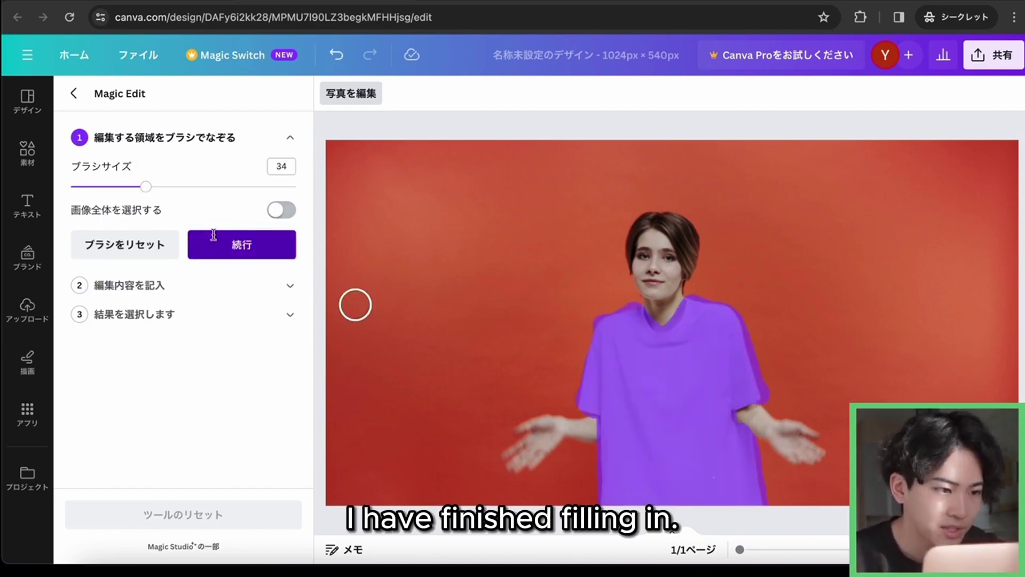
left_click(203, 243)
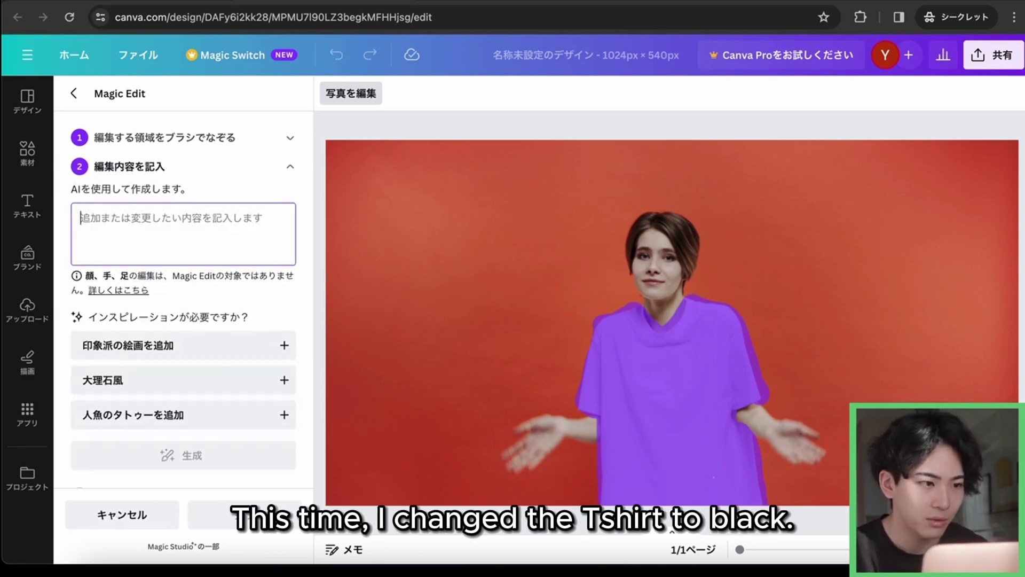
type("黒しゃ")
type("ツを")
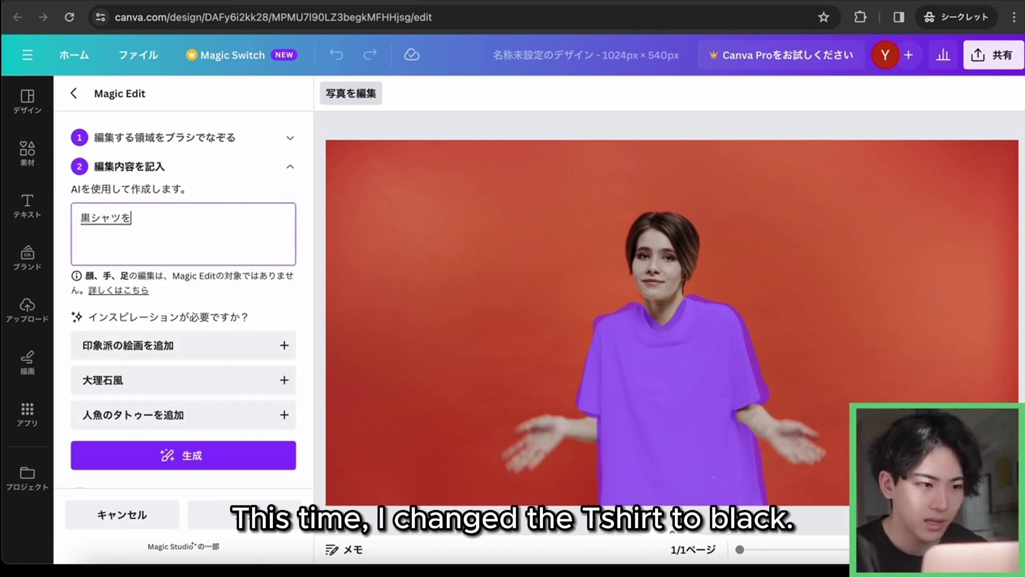
key("BackSpace")
key("BackSpace")
key("BackSpace")
key("BackSpace")
key("BackSpace")
type("白シャツ")
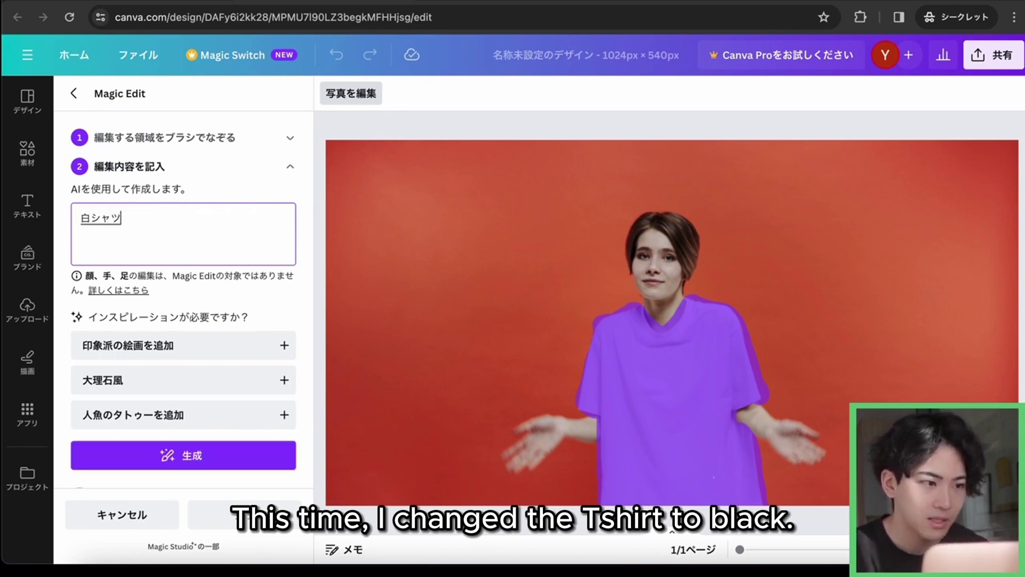
type("をk黒に")
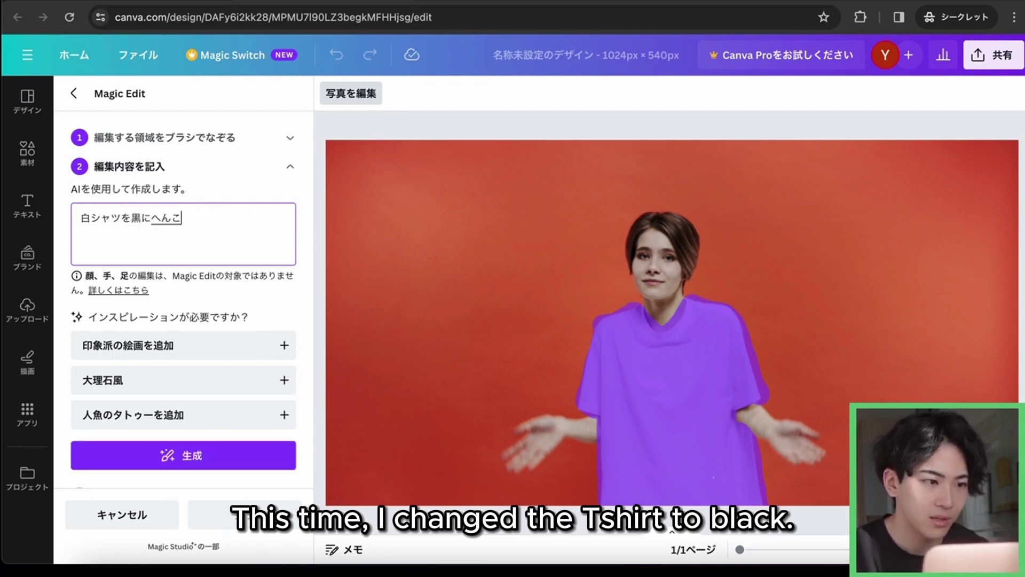
type("変更して")
key("Return")
left_click(195, 455)
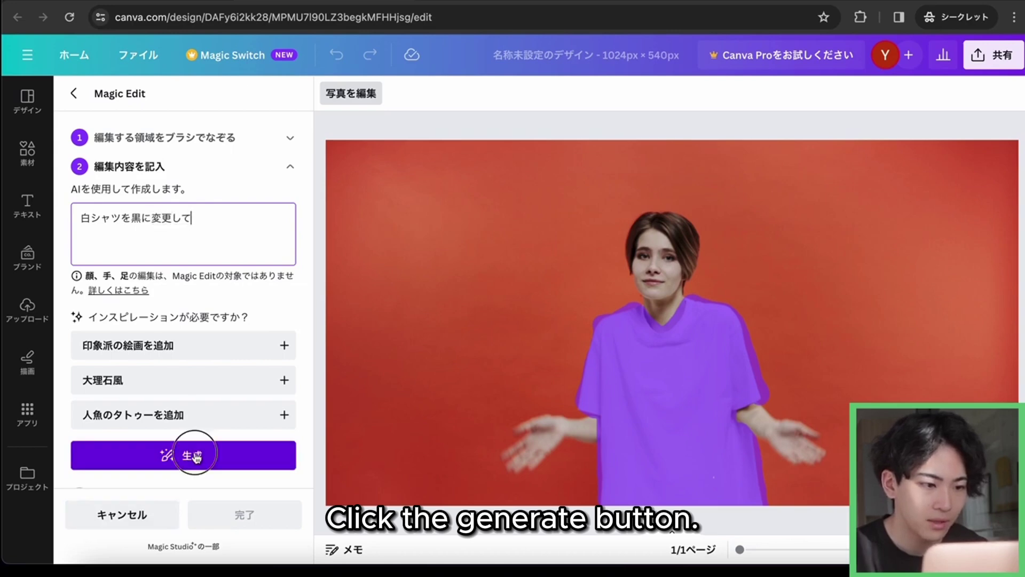
left_click(131, 401)
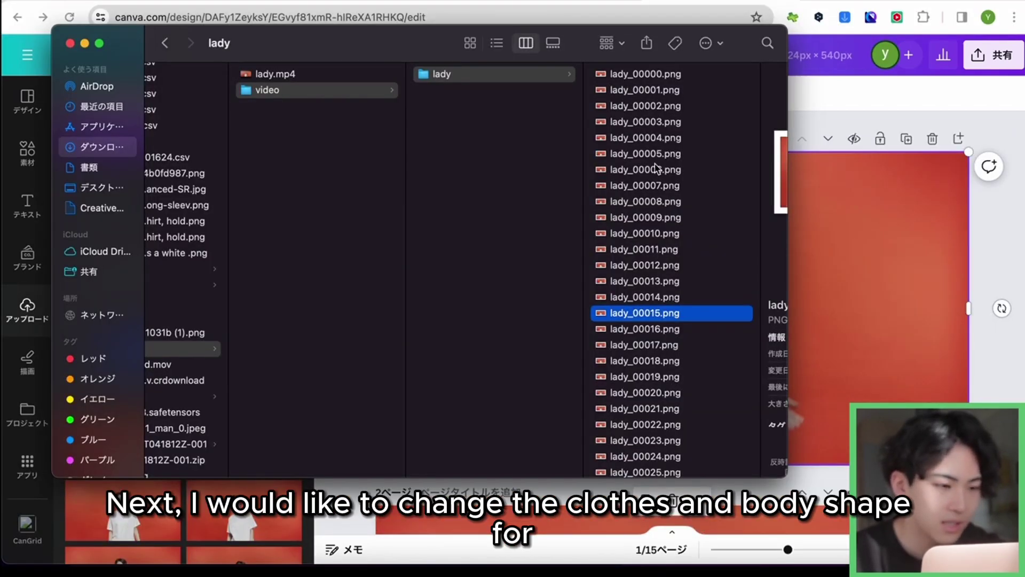
Step: Scroll the lady frame folder and preview lady_00030.png and lady_00045.png as keyframe candidates
scroll(522, 310, "right", 3)
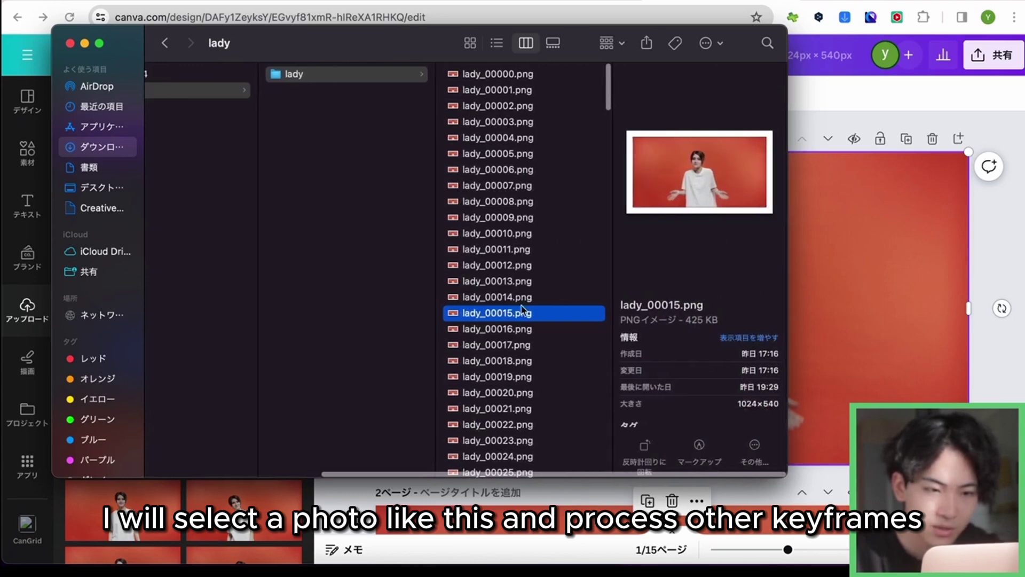
scroll(522, 309, "down", 5)
left_click(505, 407)
left_click(503, 395)
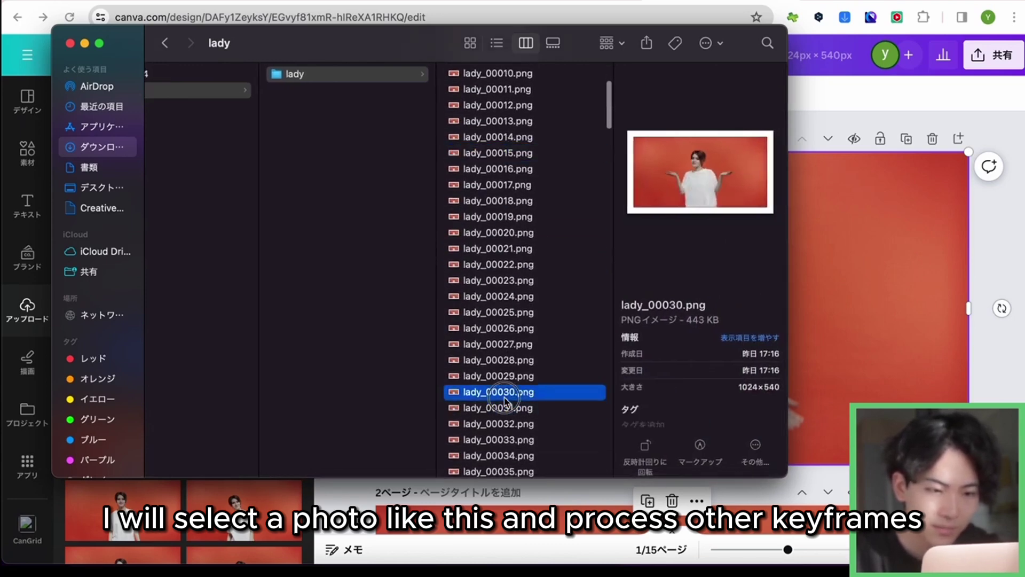
scroll(505, 402, "down", 5)
left_click(498, 402)
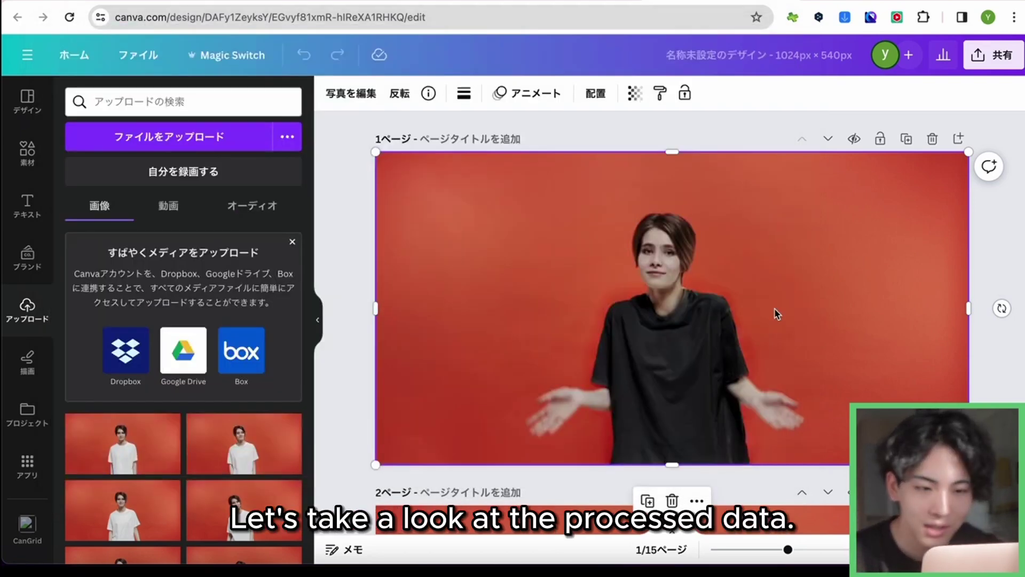
scroll(777, 314, "down", 5)
scroll(777, 314, "up", 4)
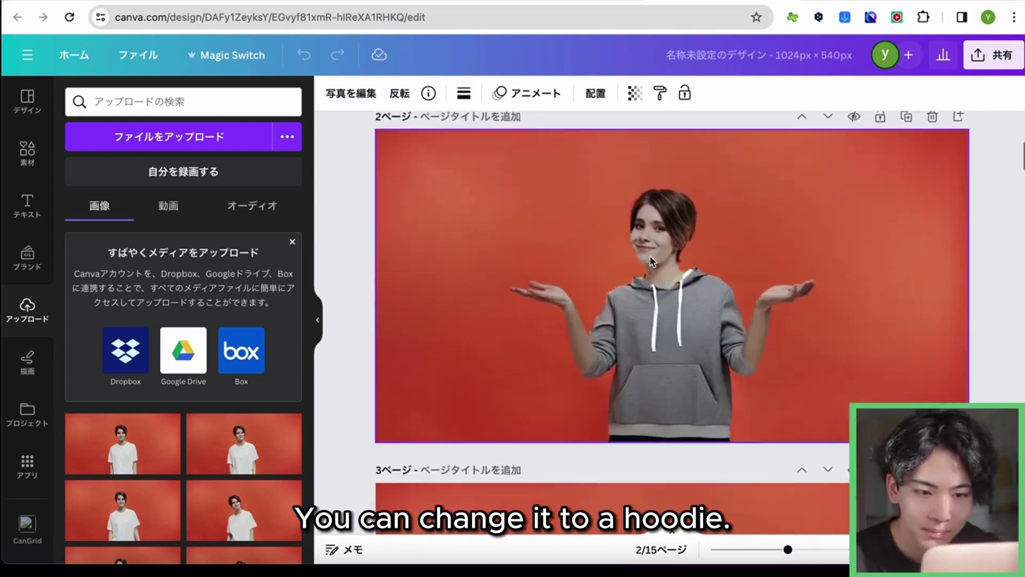
scroll(652, 333, "down", 5)
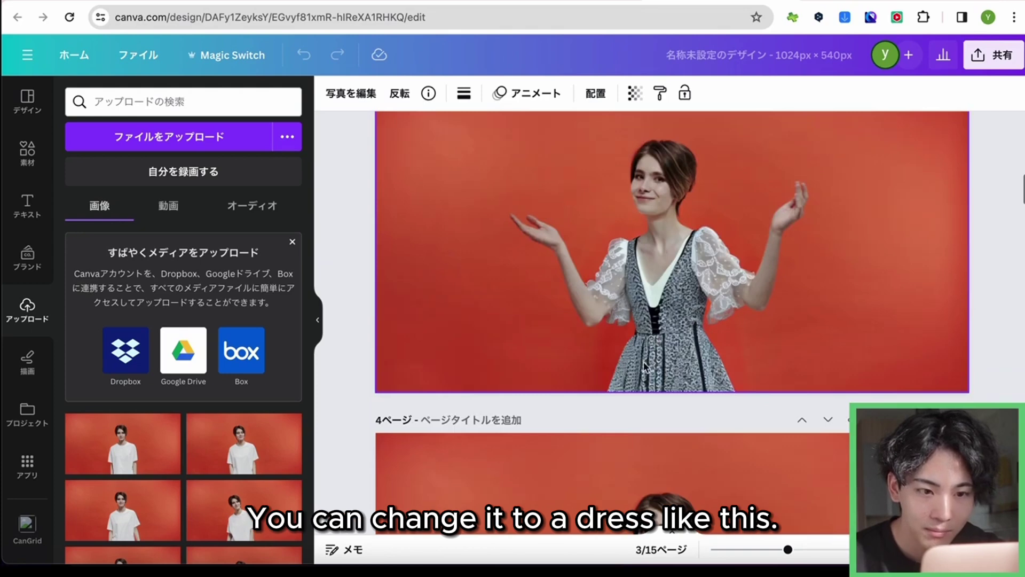
scroll(665, 363, "down", 5)
scroll(666, 367, "down", 3)
scroll(625, 360, "up", 2)
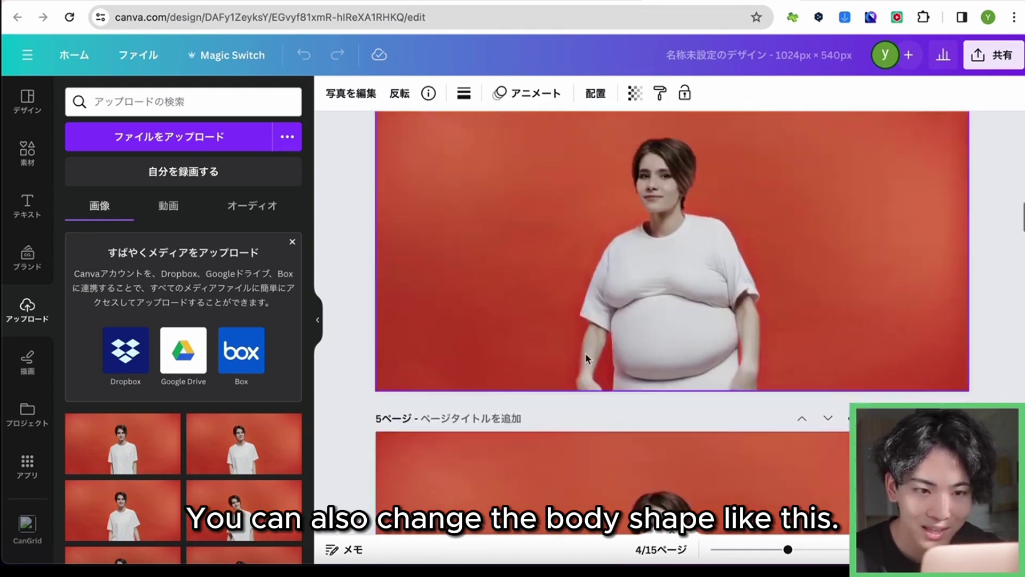
scroll(628, 346, "down", 10)
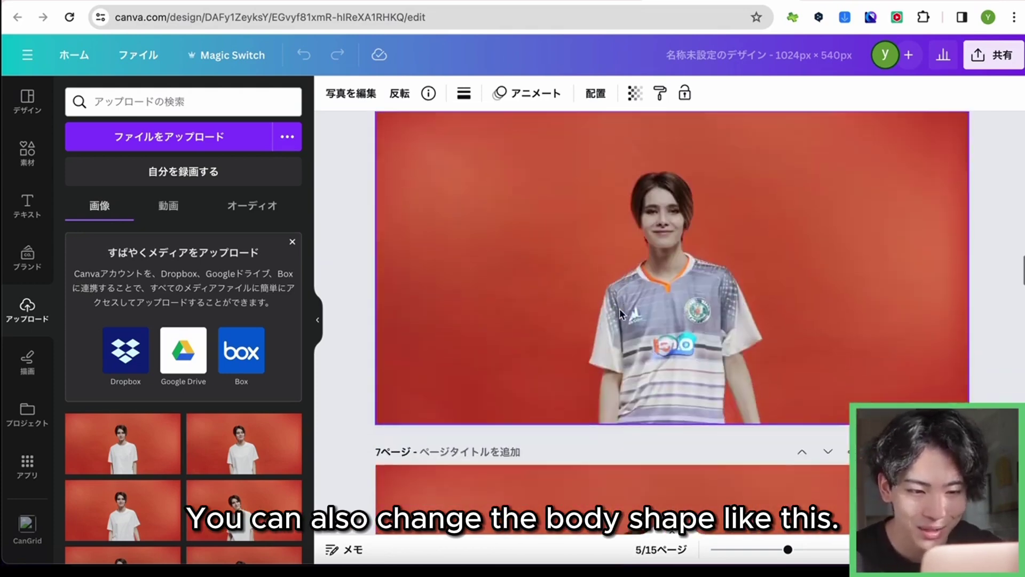
scroll(619, 308, "down", 6)
scroll(639, 339, "up", 2)
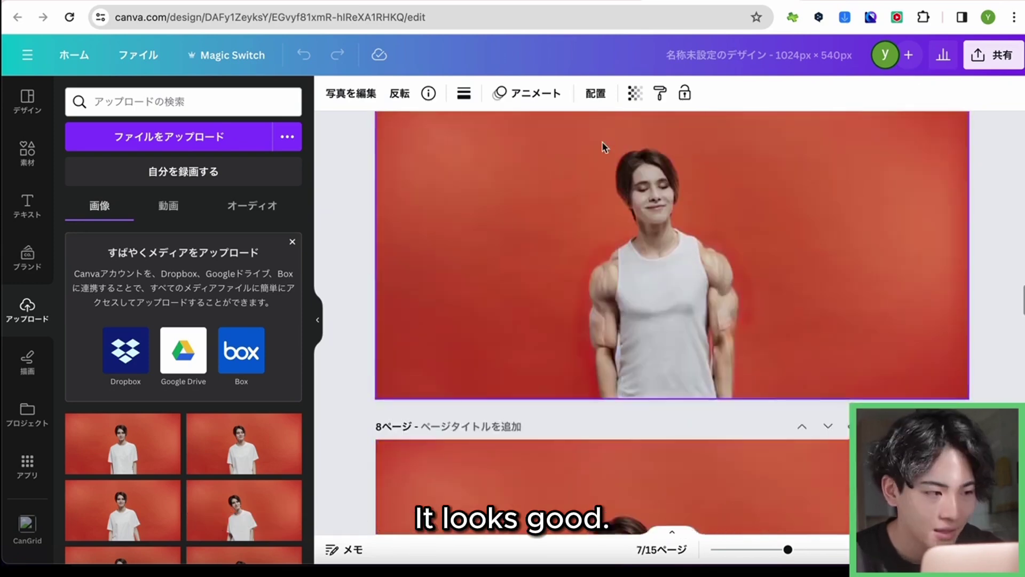
scroll(602, 142, "up", 1)
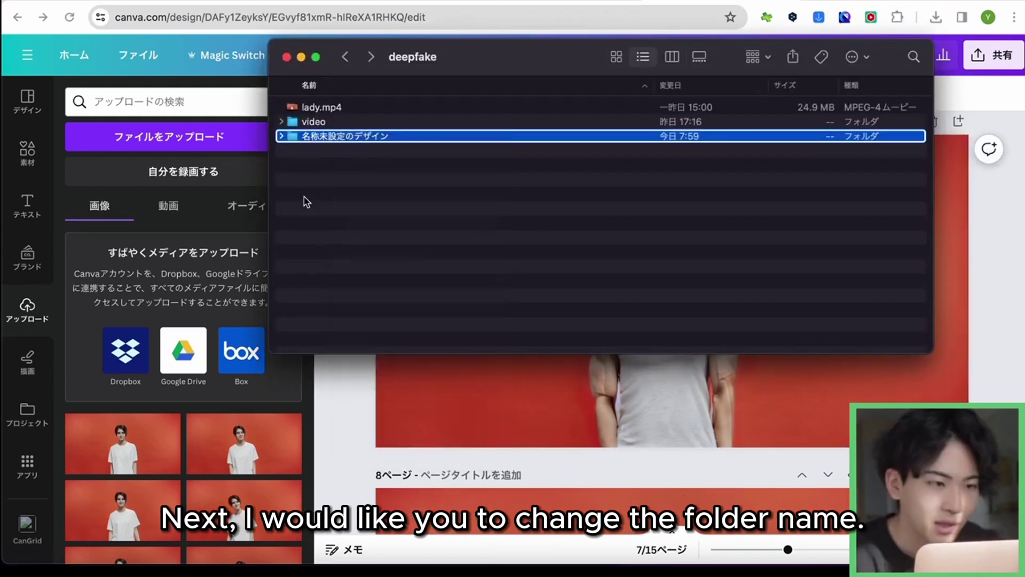
Step: Rename the downloaded design folder to keyframe and open it
left_click(338, 164)
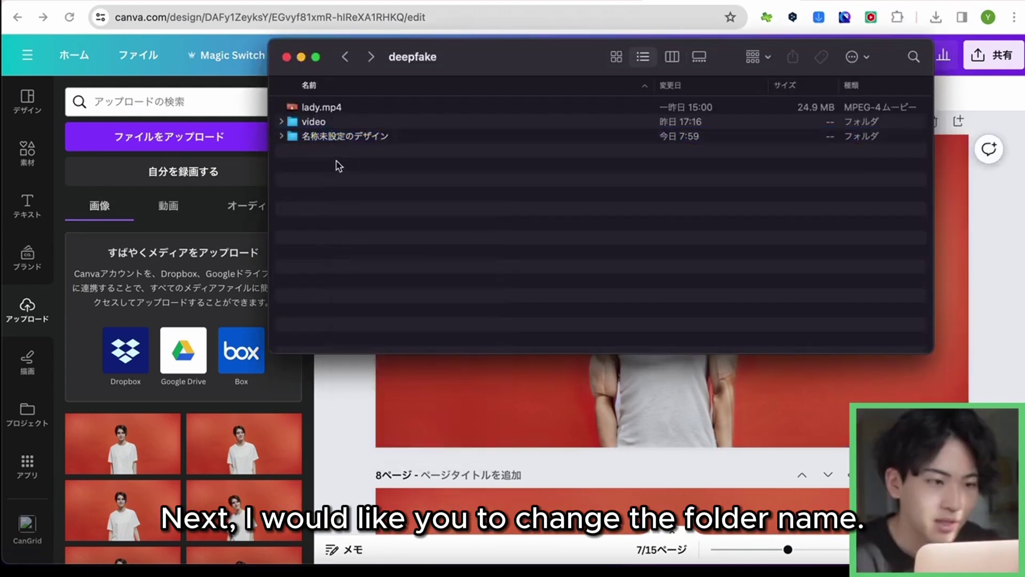
left_click(357, 137)
right_click(357, 138)
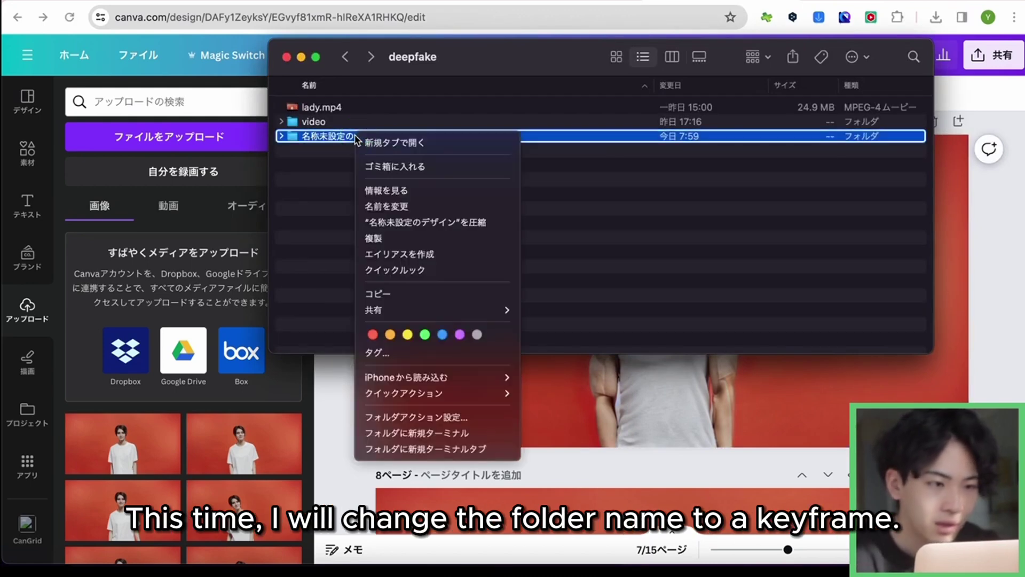
left_click(398, 208)
type("key")
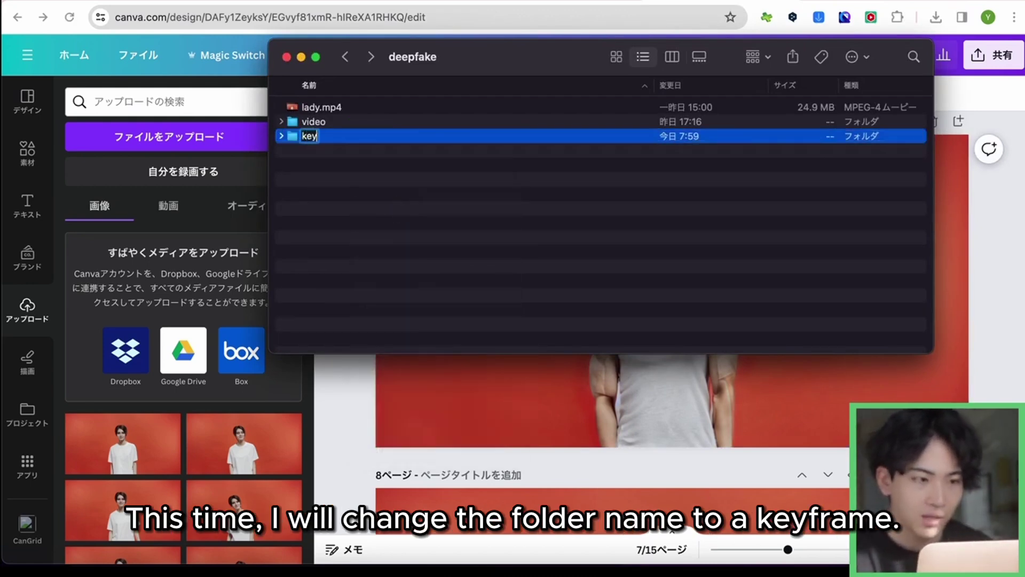
type("frame")
key("Return")
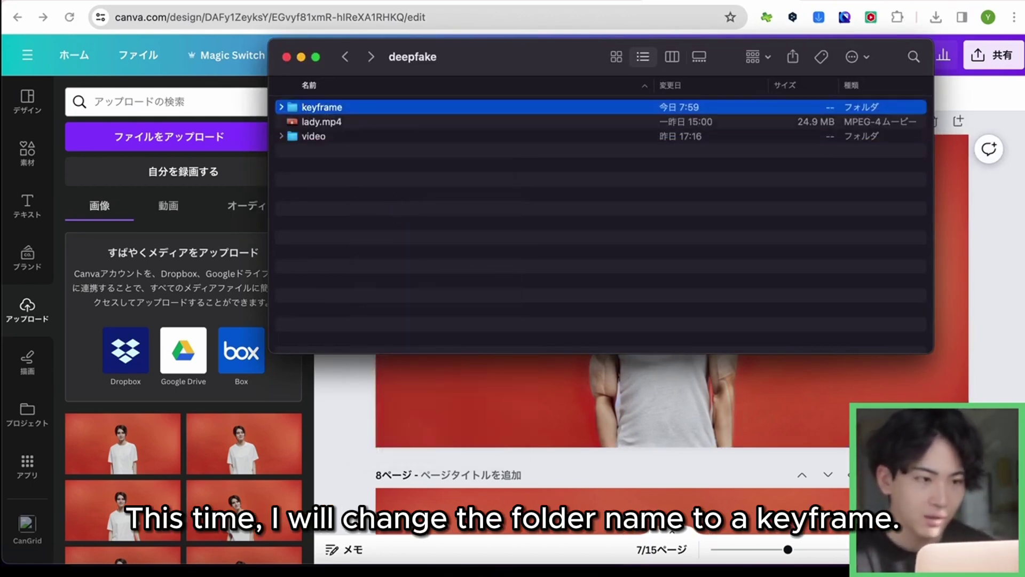
double_click(407, 108)
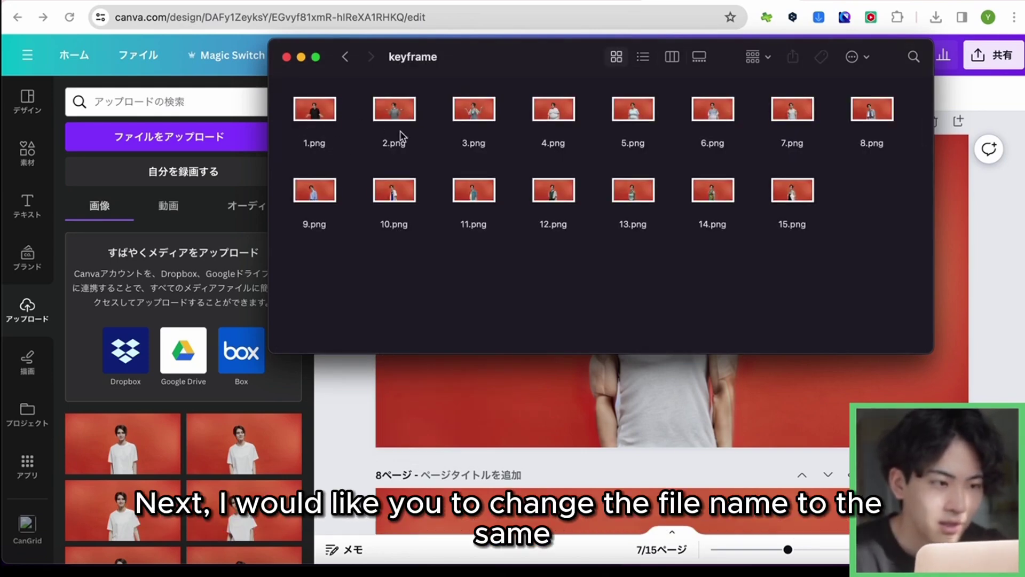
Step: Navigate from deepfake into the video folder and open the lady frame folder
left_click(346, 55)
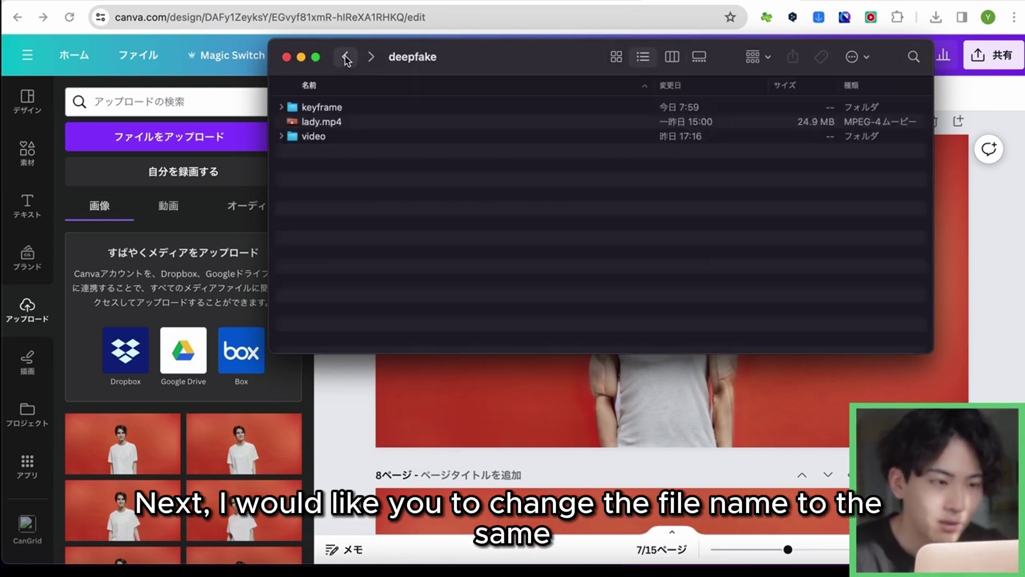
double_click(336, 142)
left_click(346, 55)
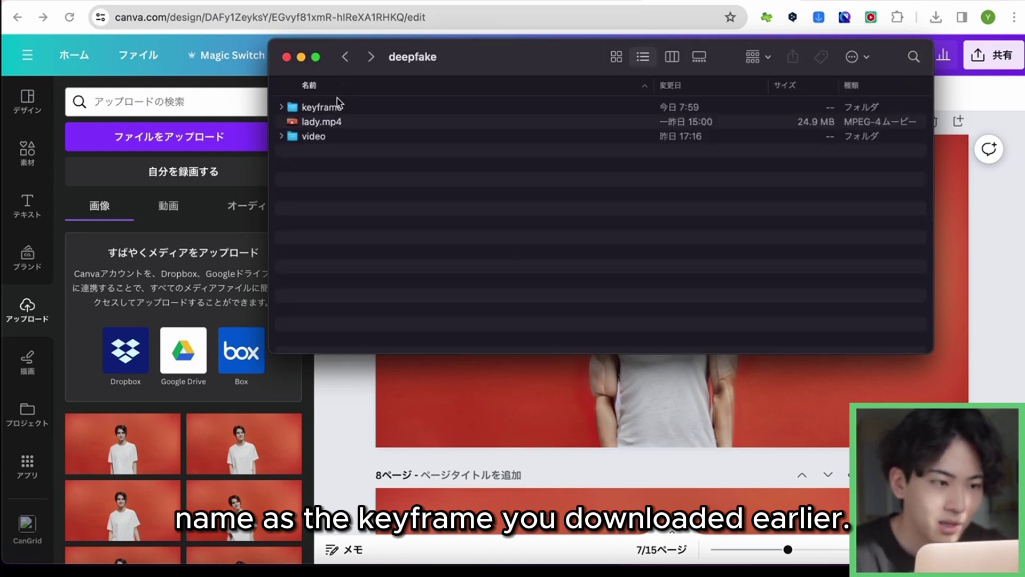
double_click(320, 137)
left_click(323, 124)
double_click(323, 124)
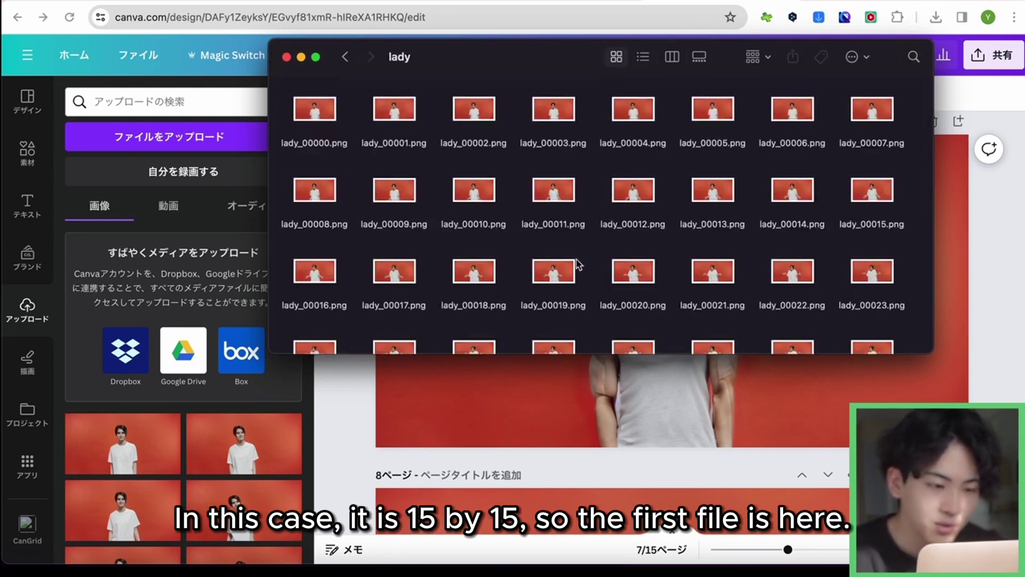
Step: Copy the name lady_00015 and rename keyframe 1.png to lady_00015.png
left_click(861, 192)
right_click(861, 191)
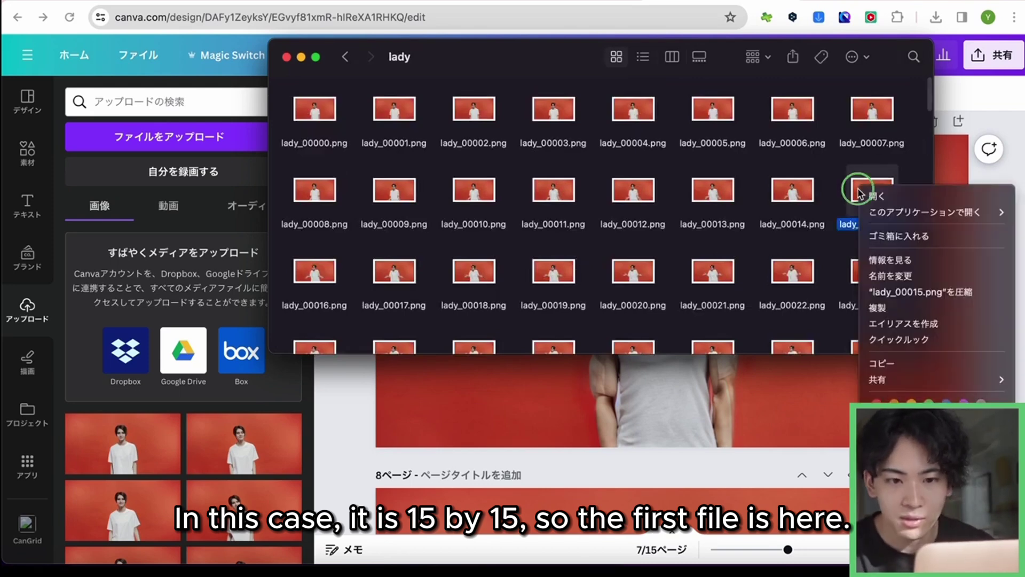
left_click(874, 276)
key("super+c")
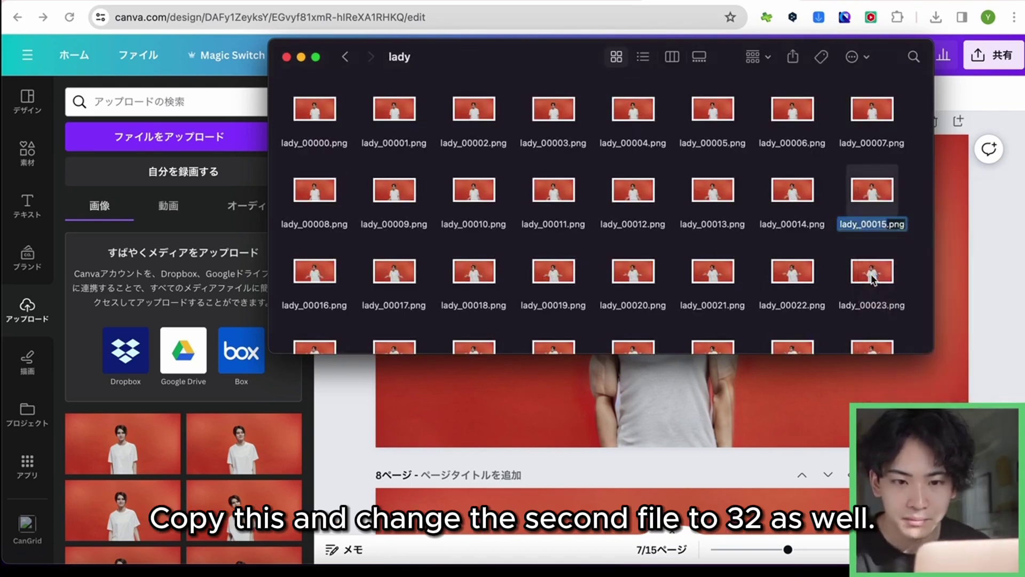
left_click(346, 57)
left_click(346, 58)
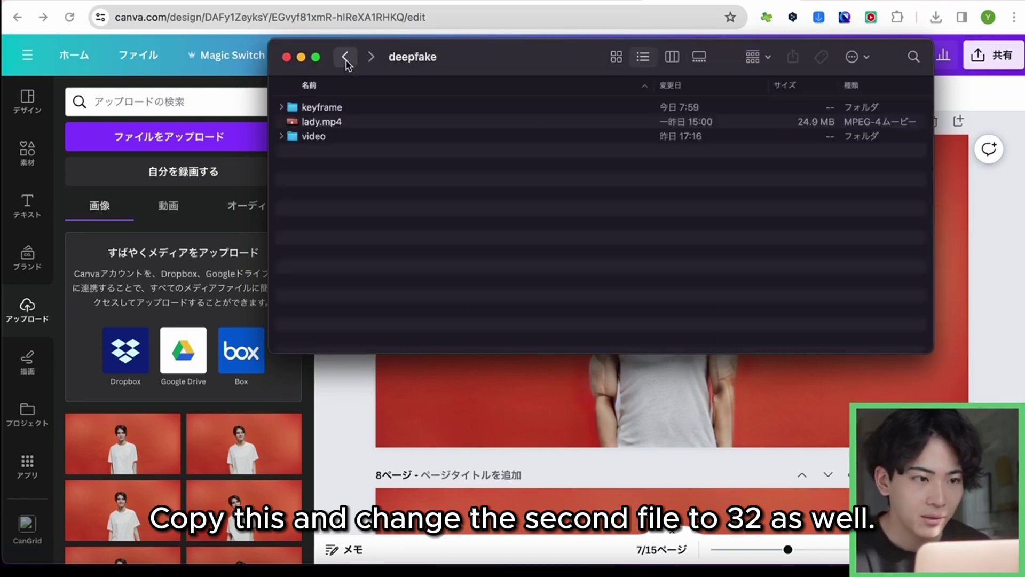
double_click(335, 107)
right_click(321, 109)
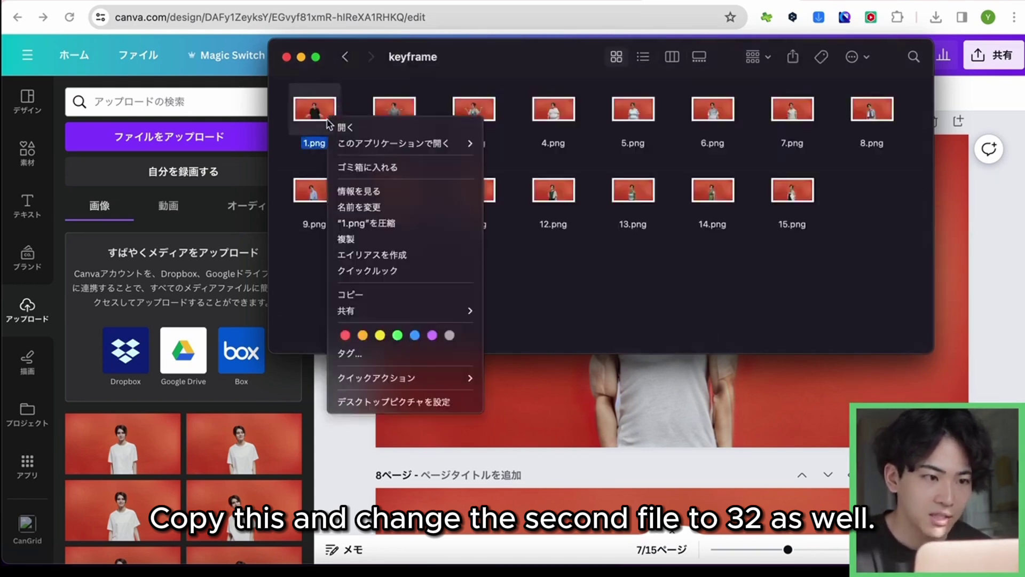
left_click(367, 203)
key("super+v")
key("Return")
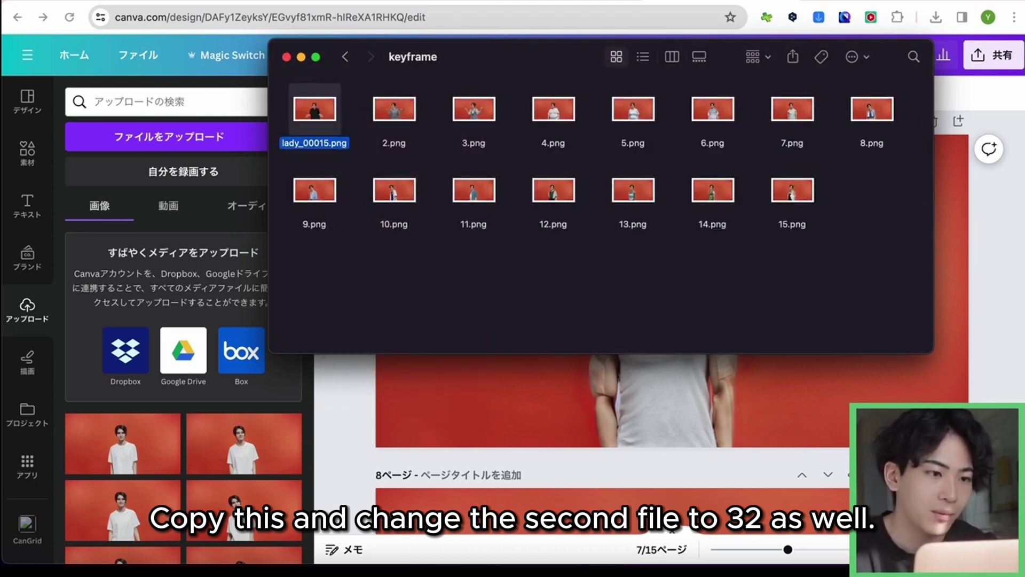
Step: Rename keyframe 2.png to lady_00030.png
right_click(395, 107)
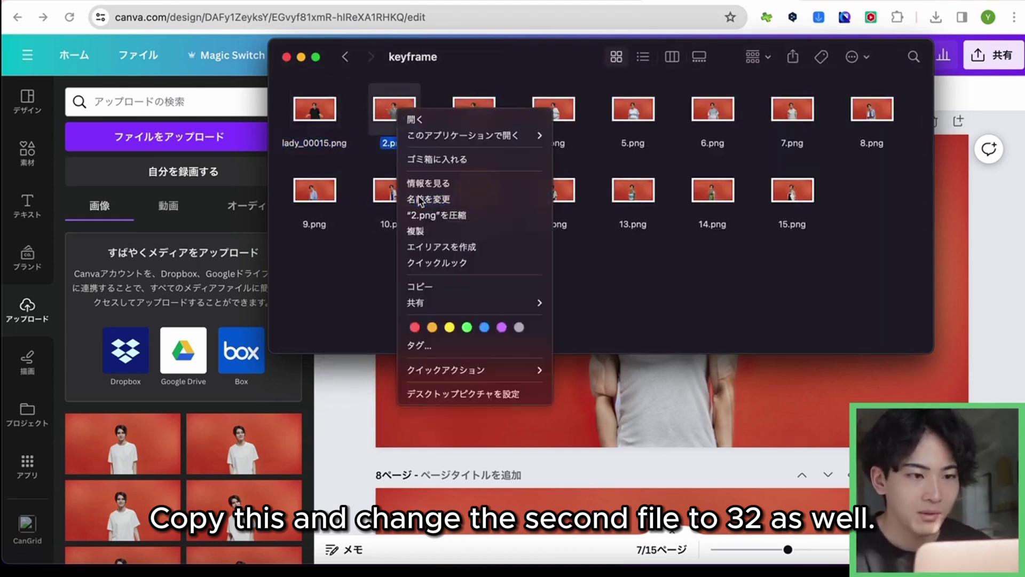
left_click(420, 198)
key("super+v")
key("BackSpace")
key("BackSpace")
type("30")
key("Return")
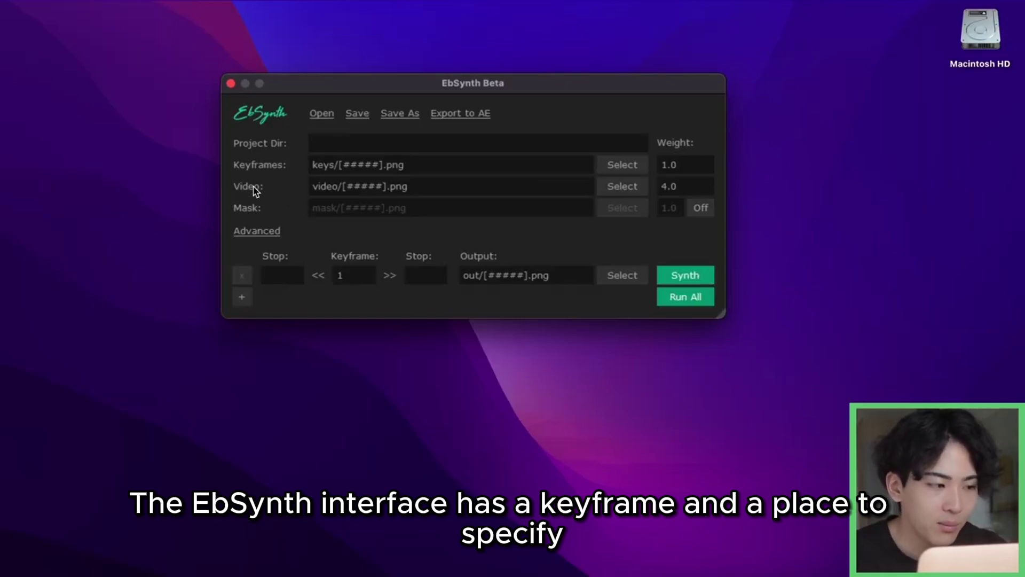
Step: Choose output_00015.png from Downloads/deepfake/keyframe as the EbSynth keyframe image
left_click(609, 166)
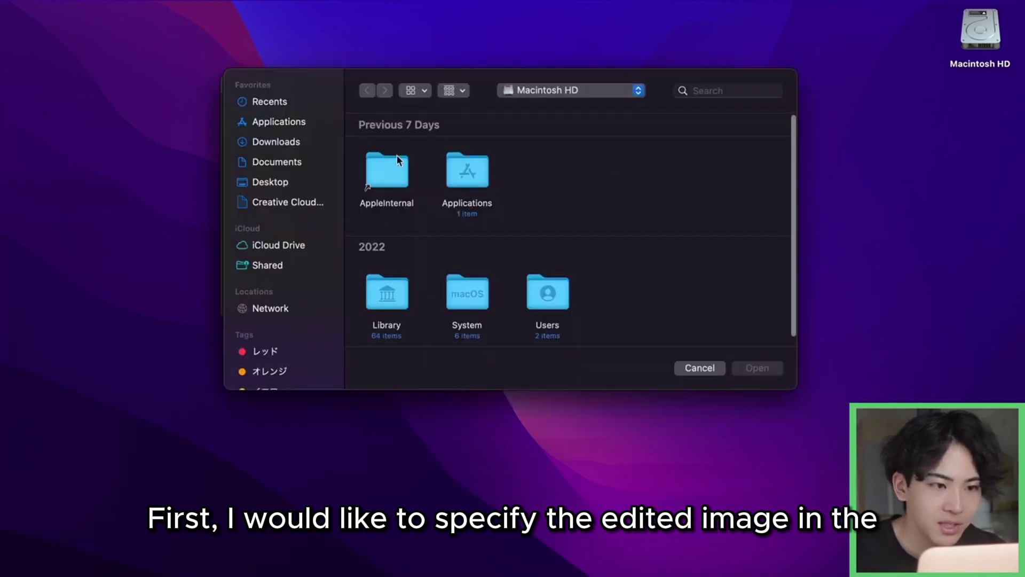
left_click(303, 160)
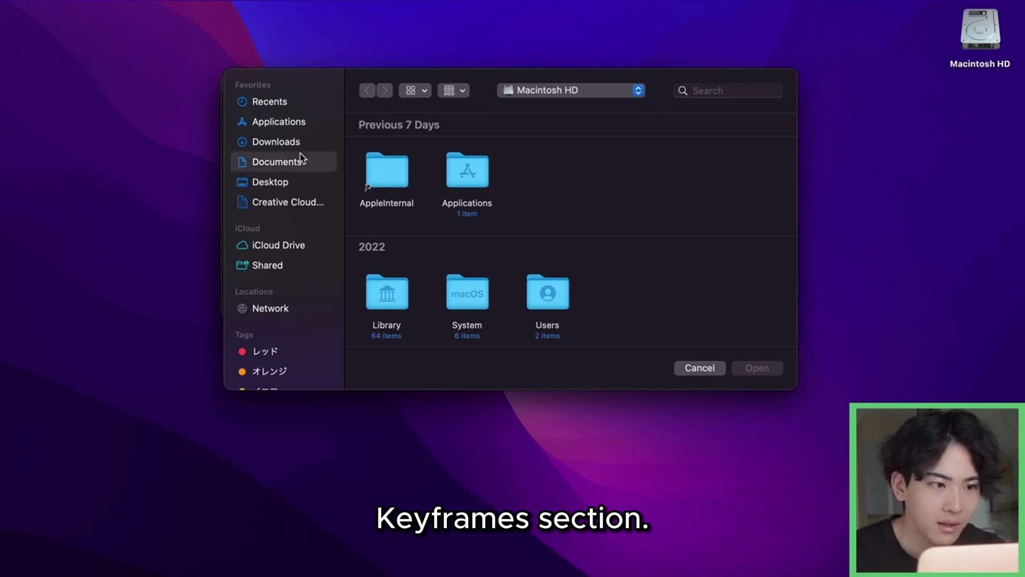
left_click(298, 142)
double_click(387, 169)
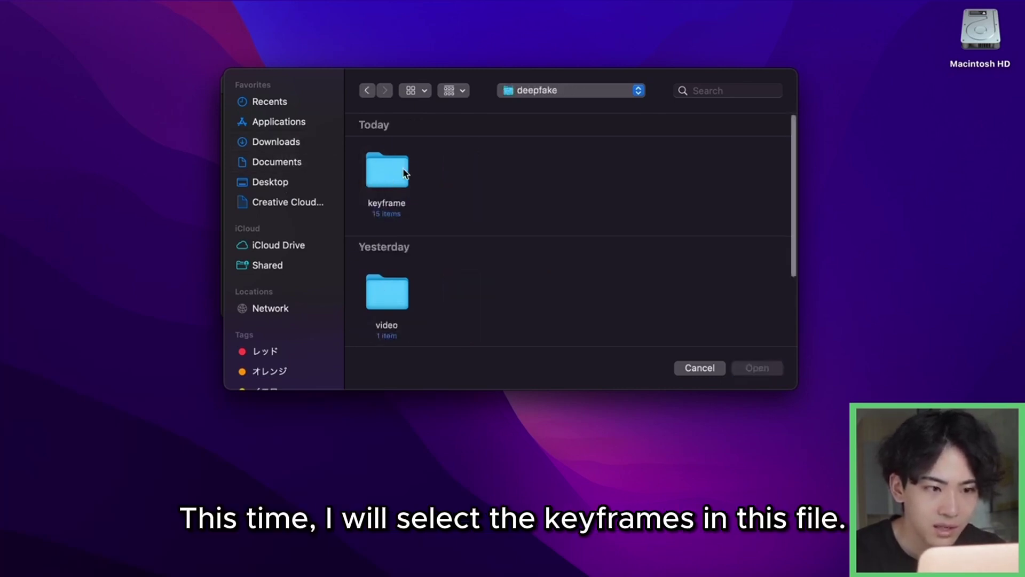
left_click(402, 169)
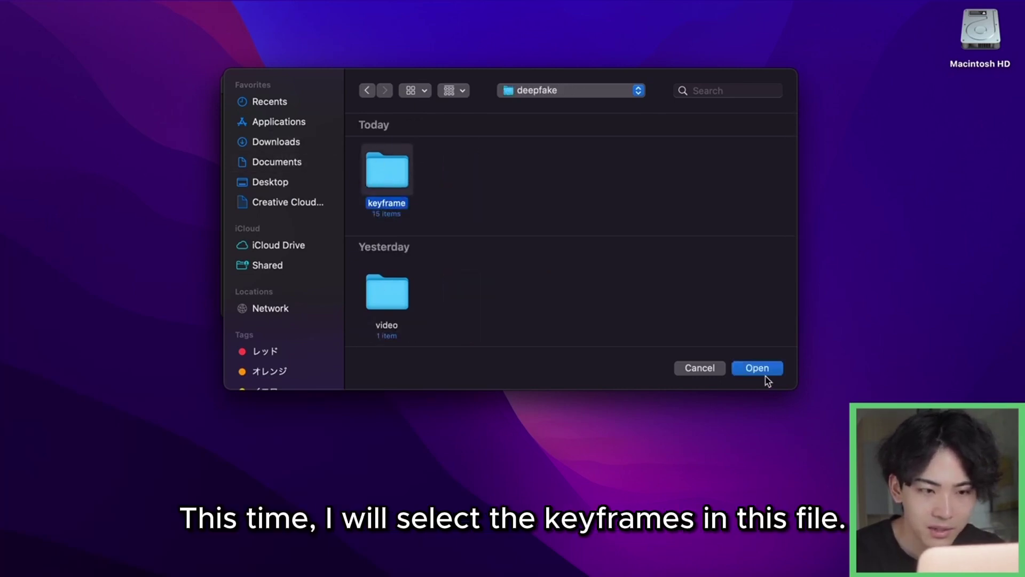
double_click(375, 158)
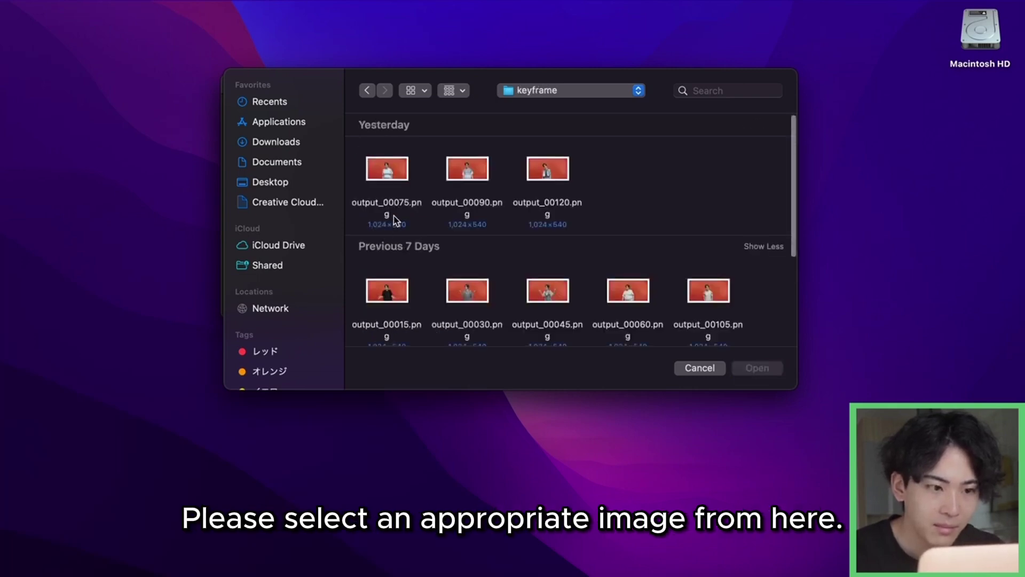
scroll(391, 214, "down", 1)
left_click(410, 276)
left_click(756, 367)
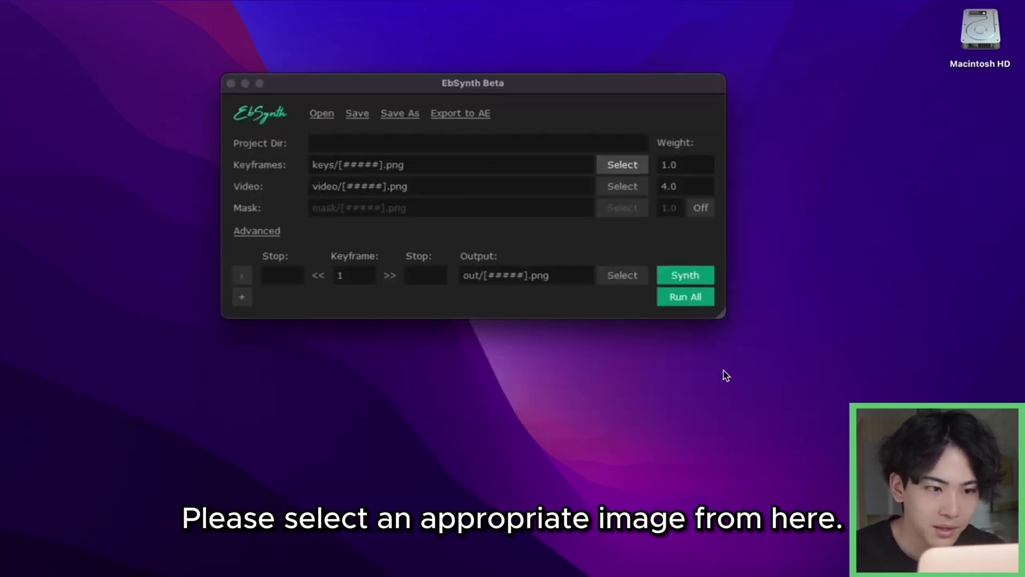
Step: Allow folder access and set the video source to lady_00000.png in deepfake/video/lady
left_click(545, 213)
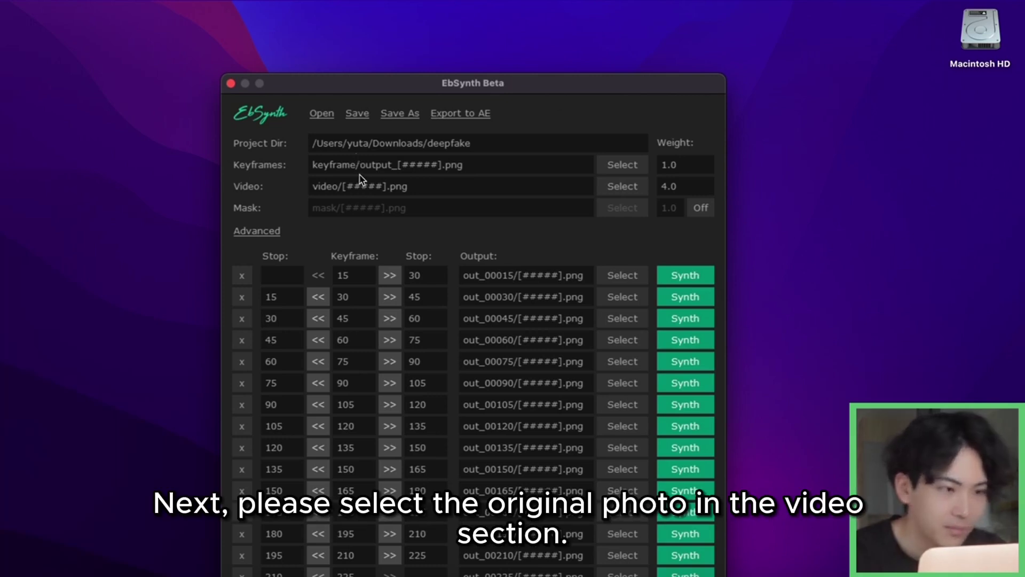
left_click(623, 187)
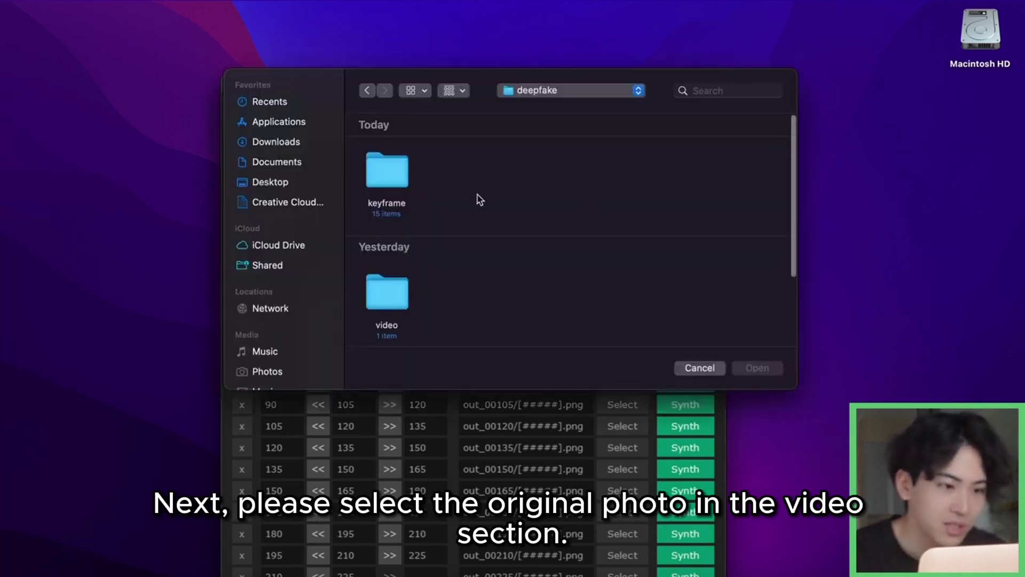
left_click(295, 127)
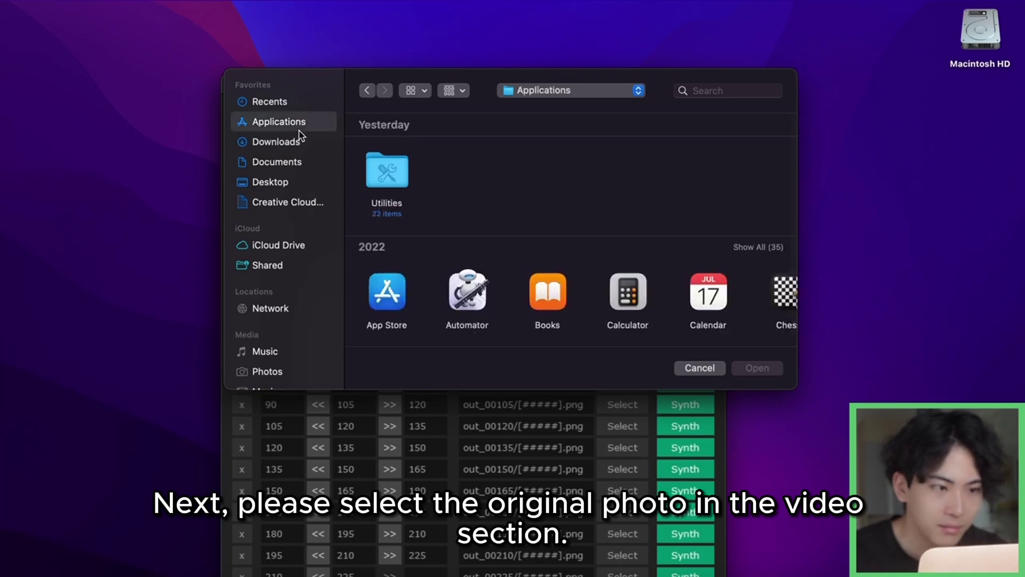
left_click(291, 141)
left_click(398, 187)
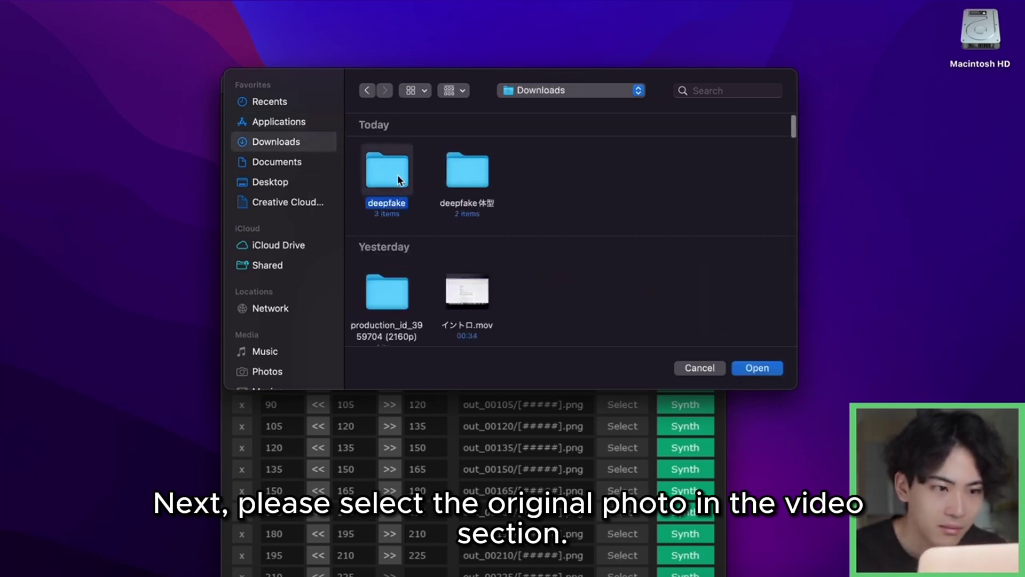
double_click(397, 180)
double_click(385, 291)
left_click(393, 181)
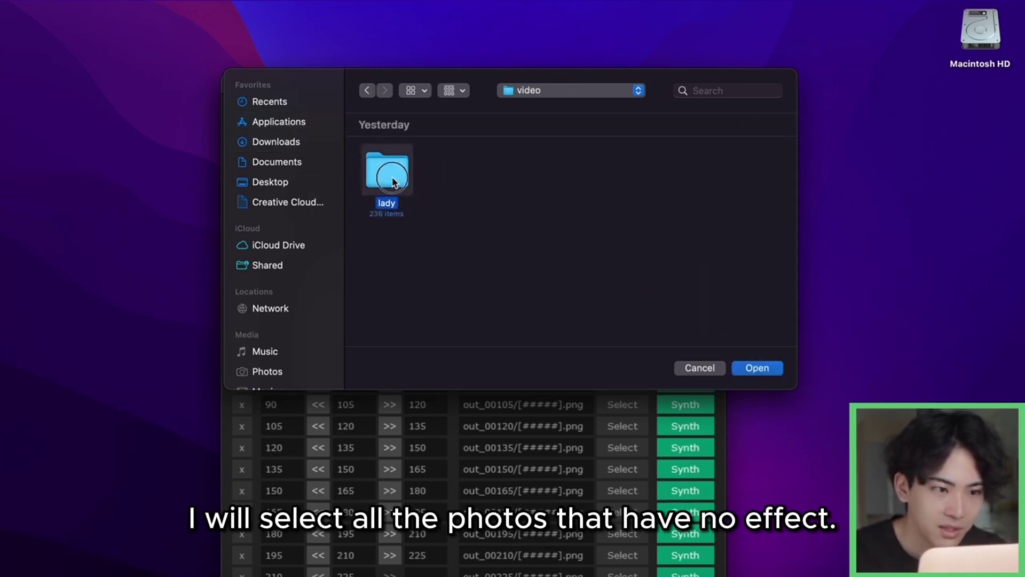
double_click(392, 181)
left_click(392, 181)
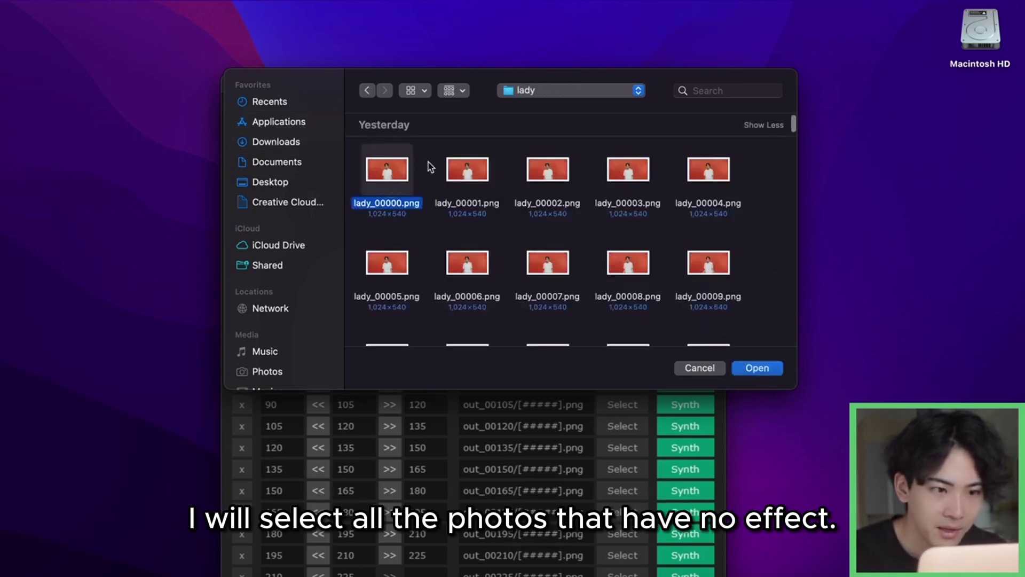
left_click(755, 374)
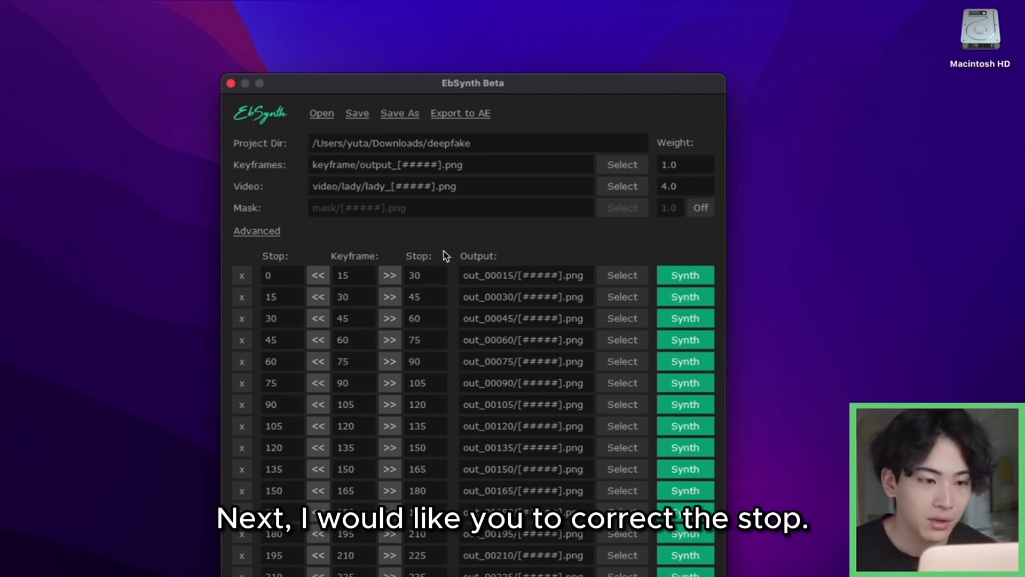
Step: Set the first two keyframe rows' end Stop values to 15 and 30
double_click(428, 276)
type("15")
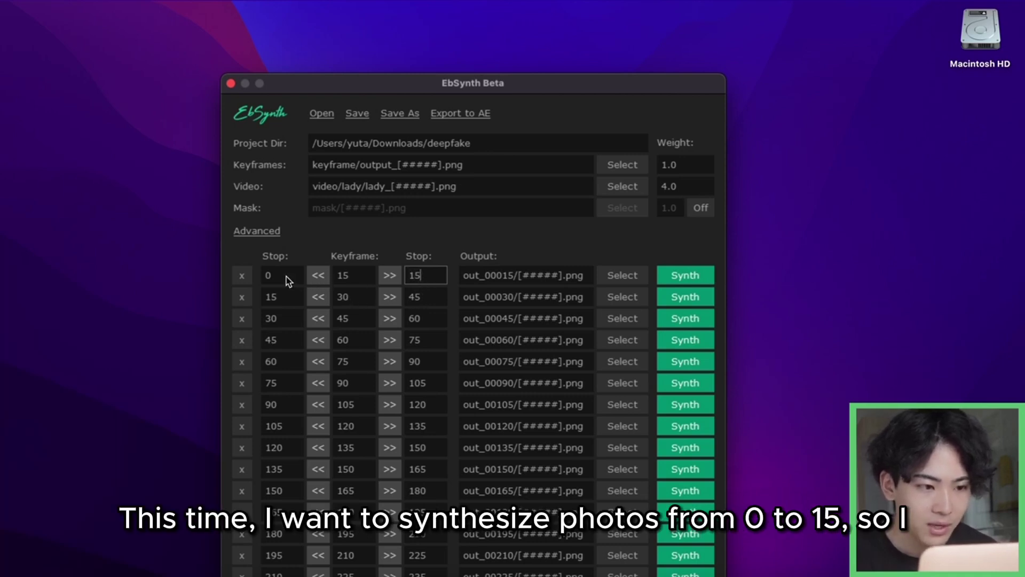
double_click(272, 277)
key("Tab")
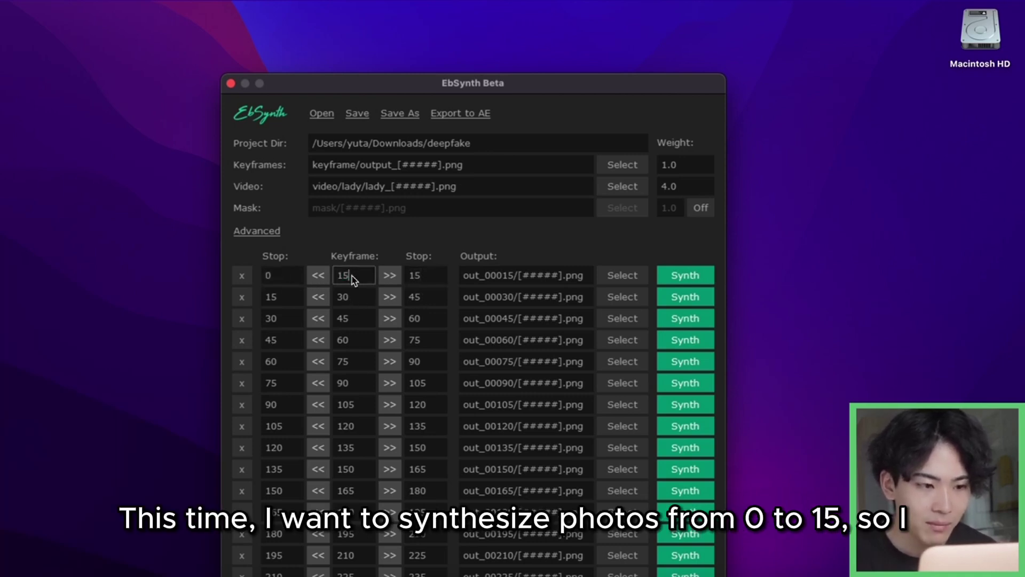
key("Tab")
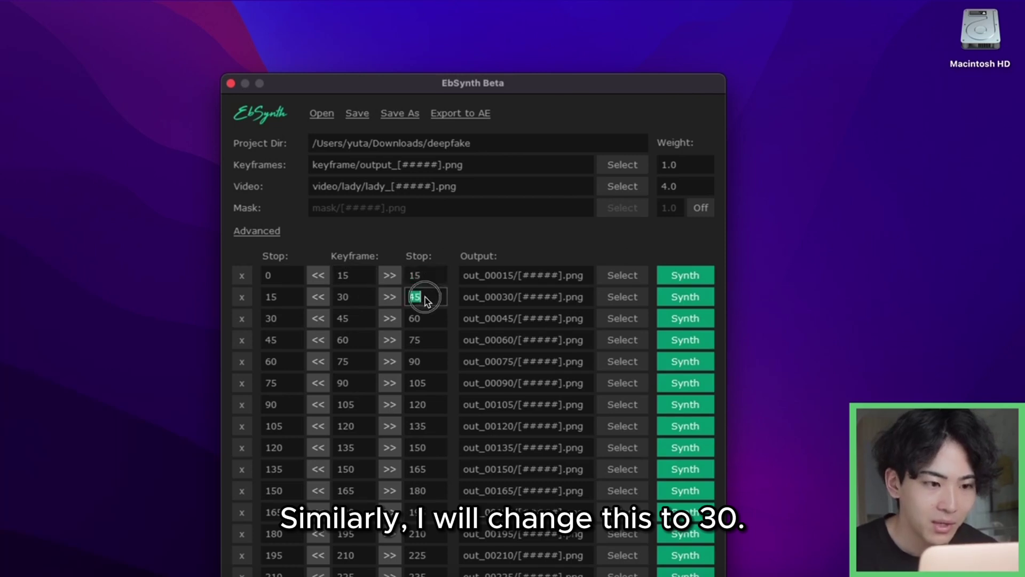
key("BackSpace")
type("30")
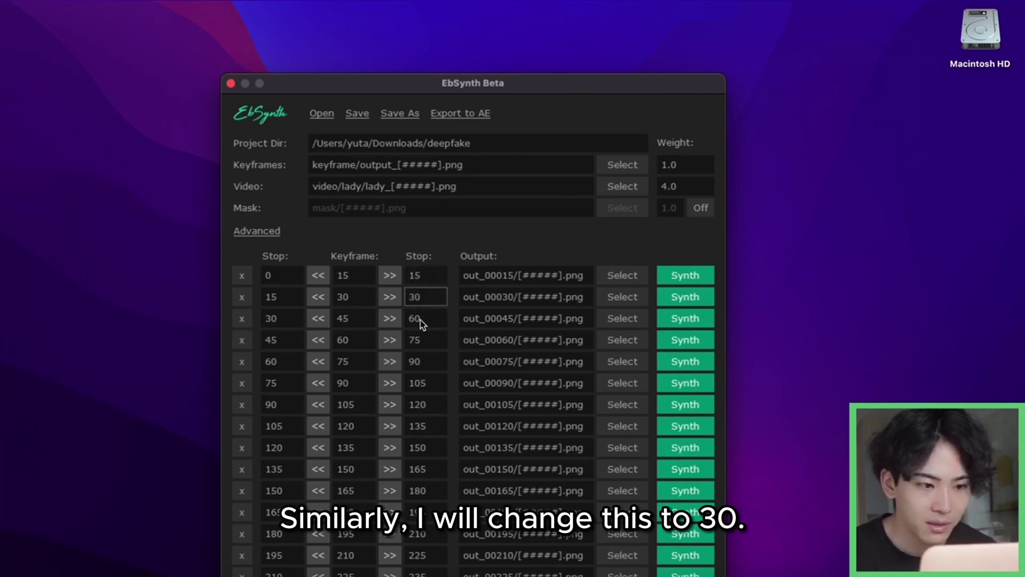
Step: Set the later rows' end Stop values to 45, 75, 120 and 210
double_click(422, 319)
type("45")
double_click(420, 341)
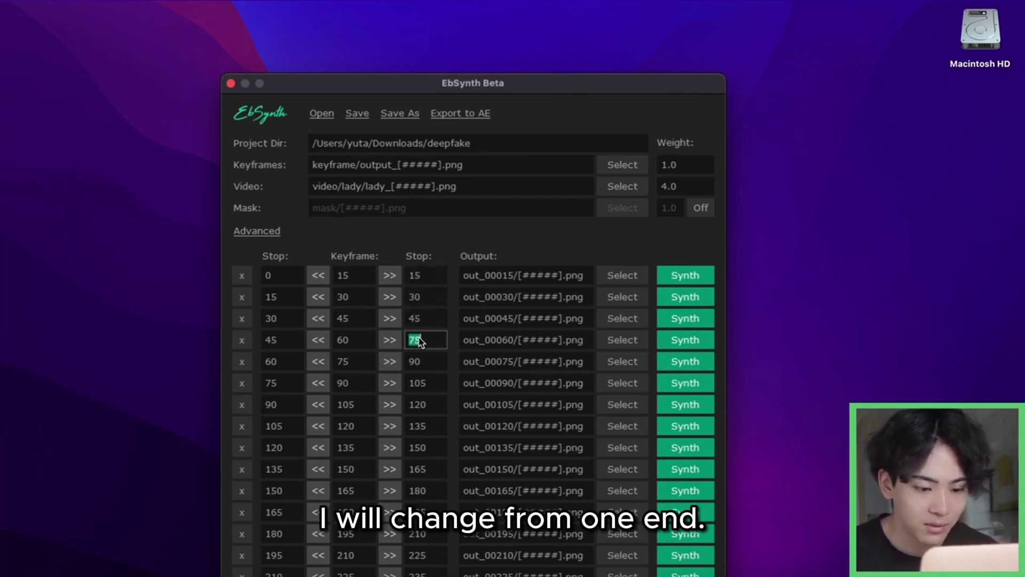
double_click(415, 363)
type("75")
double_click(418, 425)
type("120")
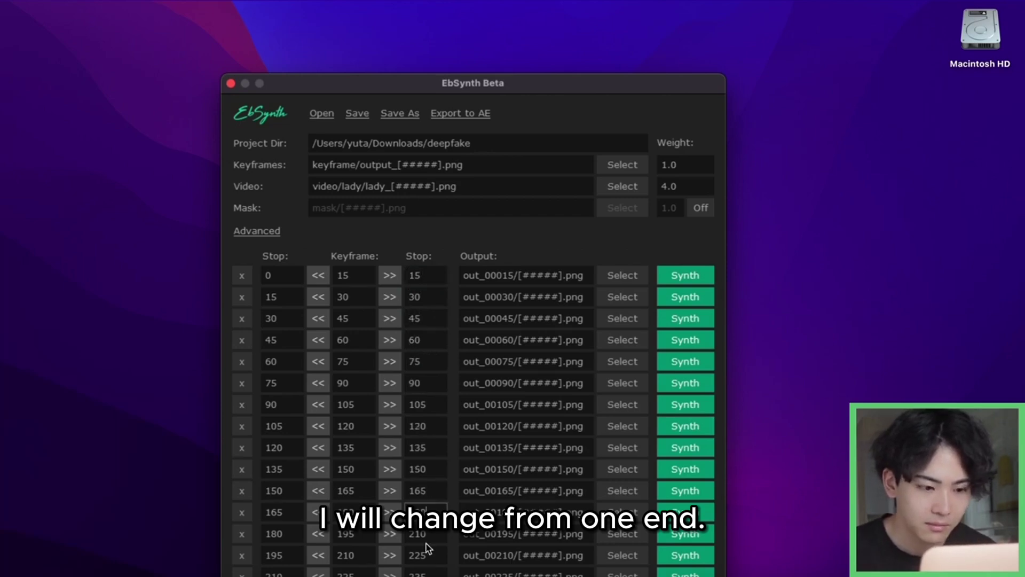
double_click(425, 556)
type("210")
double_click(414, 139)
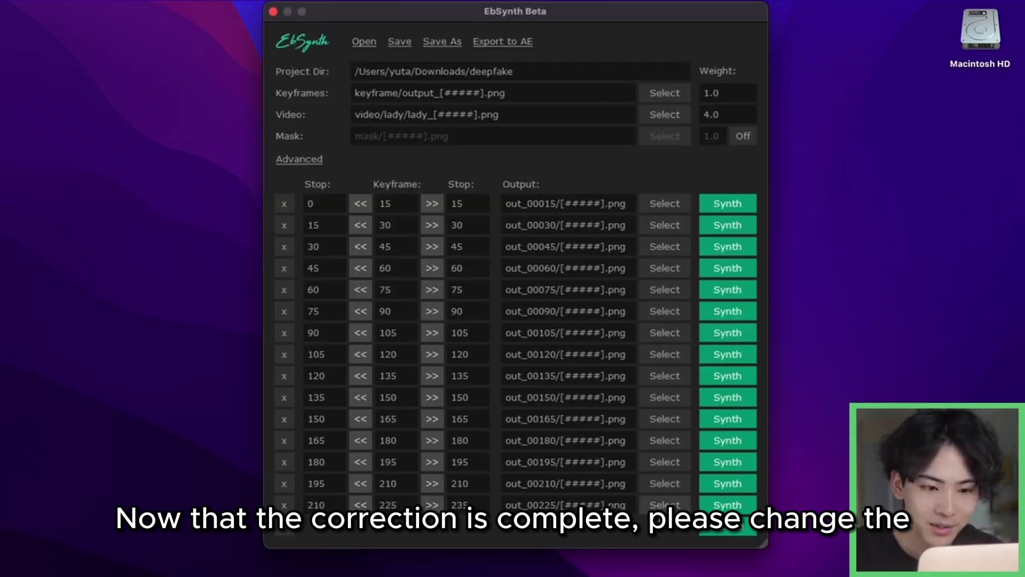
Step: Create a new folder named output in deepfake and use it for row 1's output
left_click(662, 209)
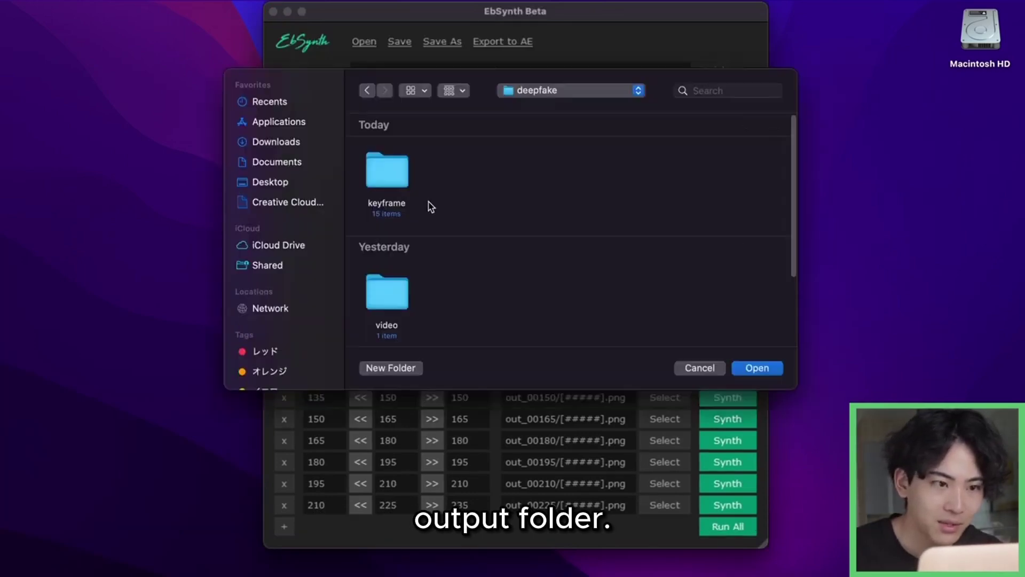
left_click(406, 369)
type("output")
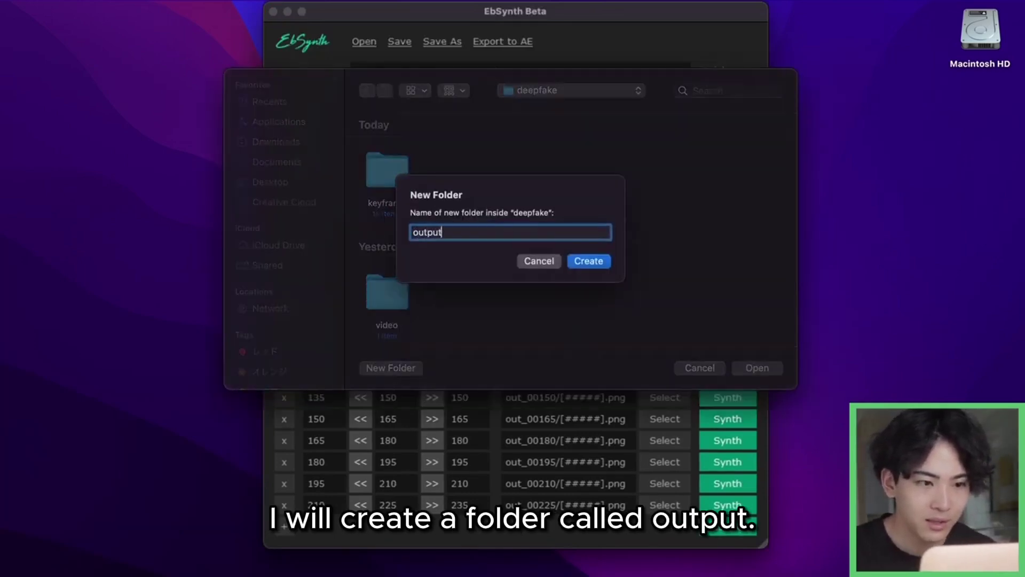
key("Return")
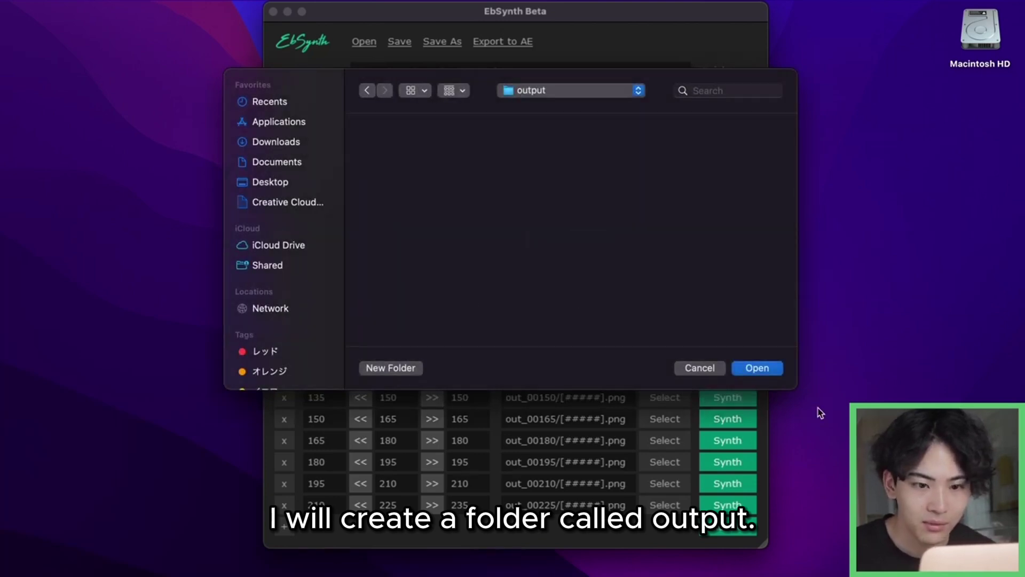
left_click(757, 368)
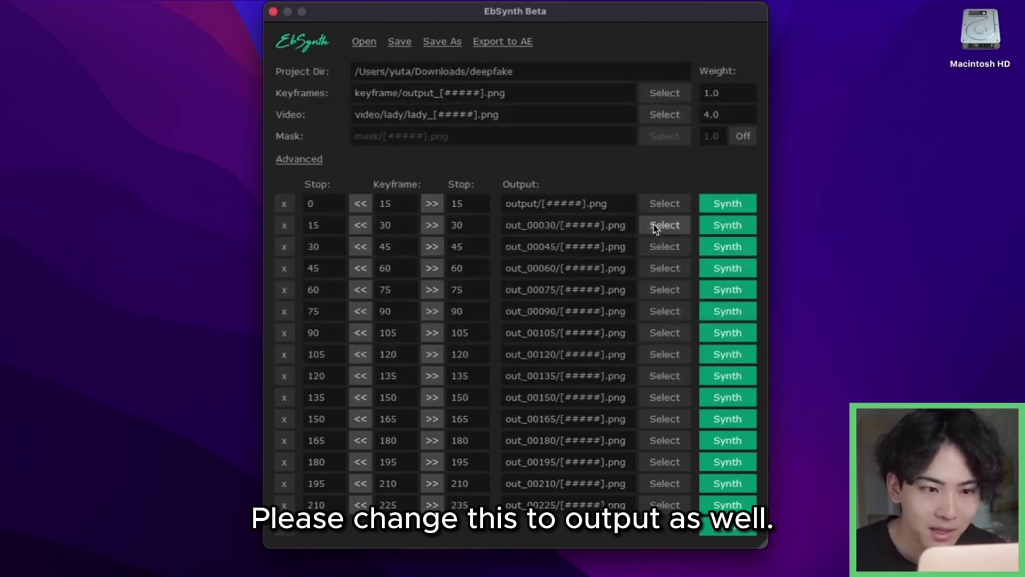
Step: Point every remaining keyframe row's output path to the output folder
left_click(656, 226)
left_click(462, 186)
left_click(744, 367)
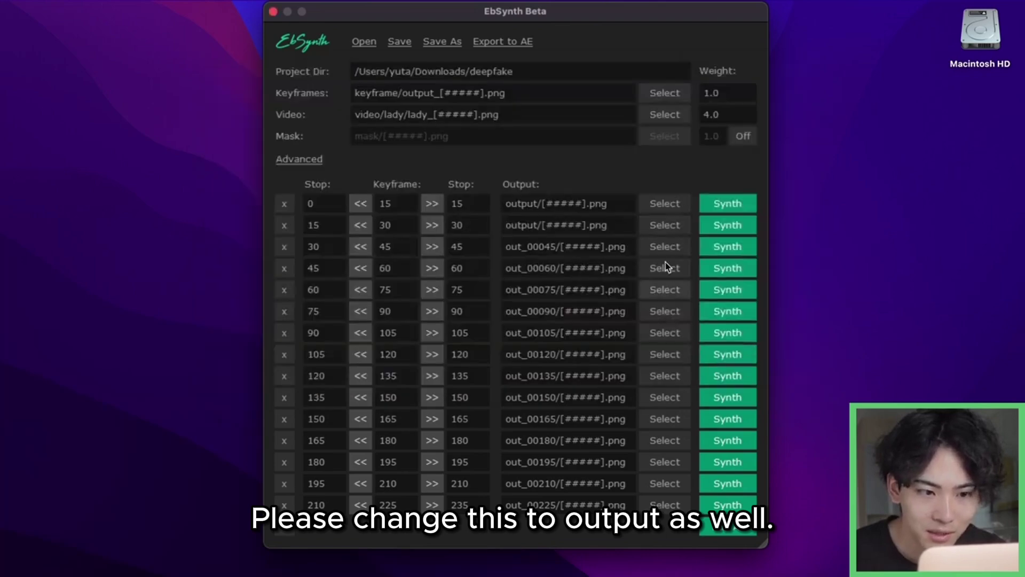
left_click(662, 251)
left_click(463, 175)
double_click(462, 175)
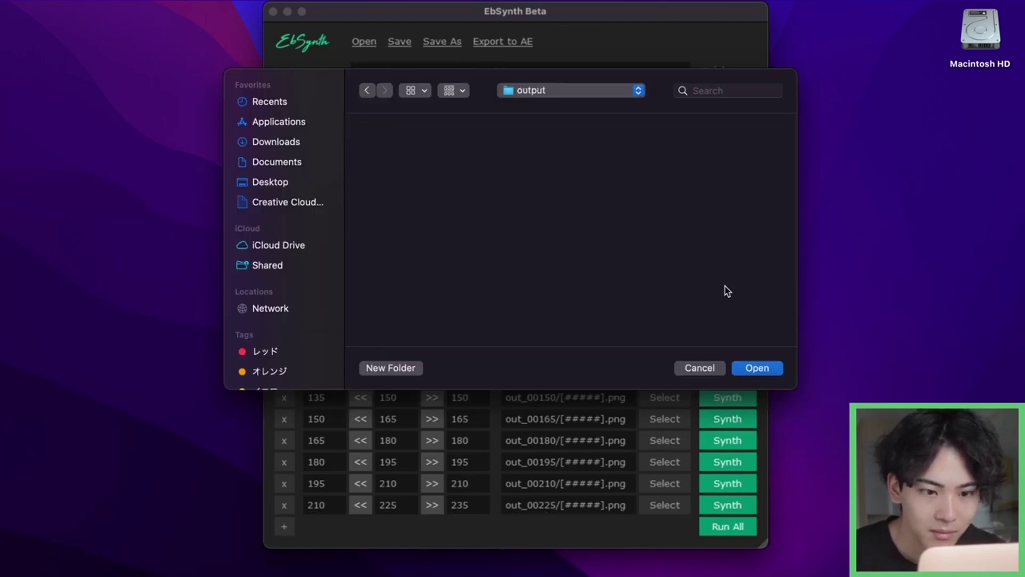
left_click(742, 368)
left_click(654, 273)
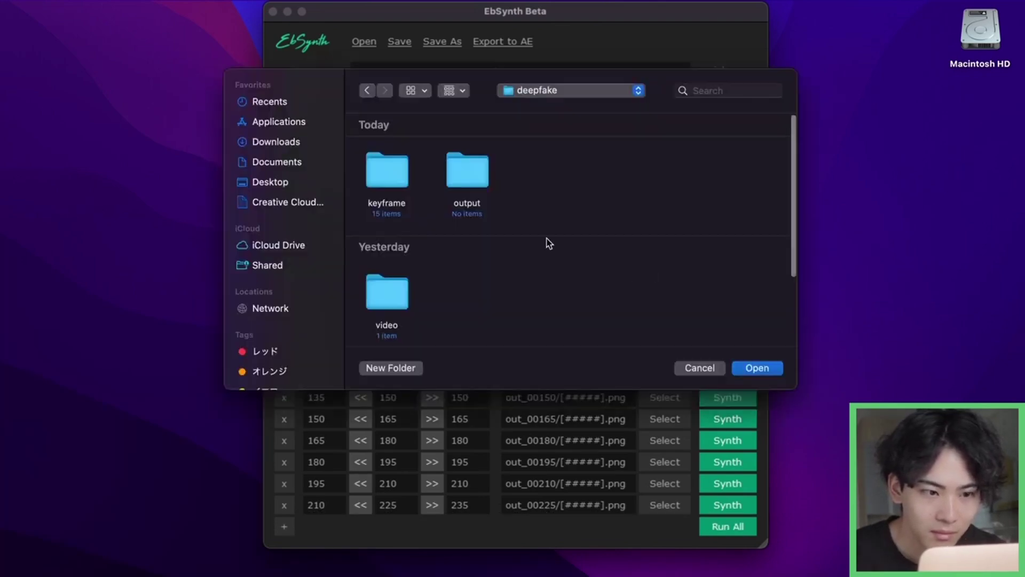
left_click(471, 189)
left_click(769, 365)
left_click(665, 440)
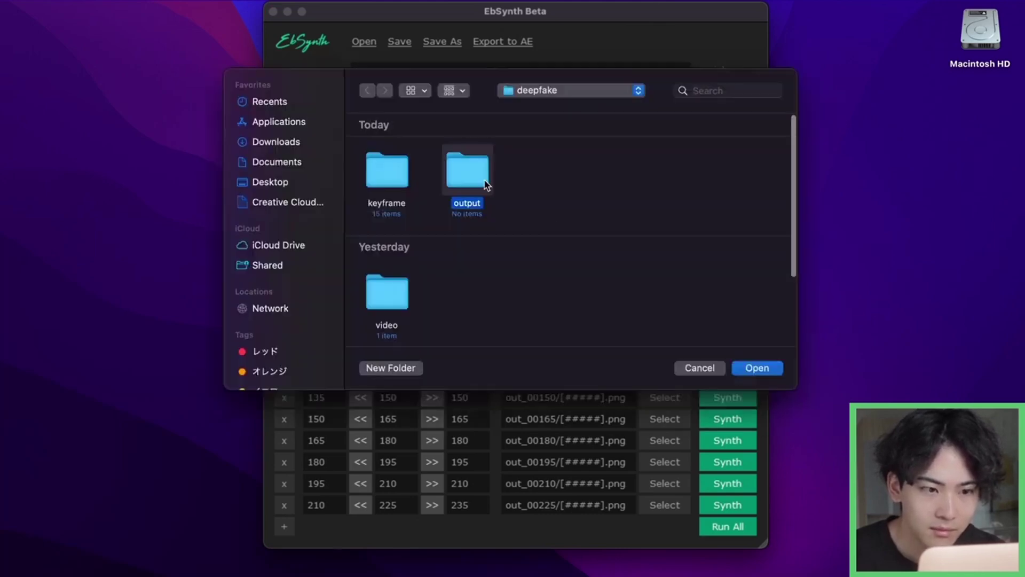
left_click(757, 368)
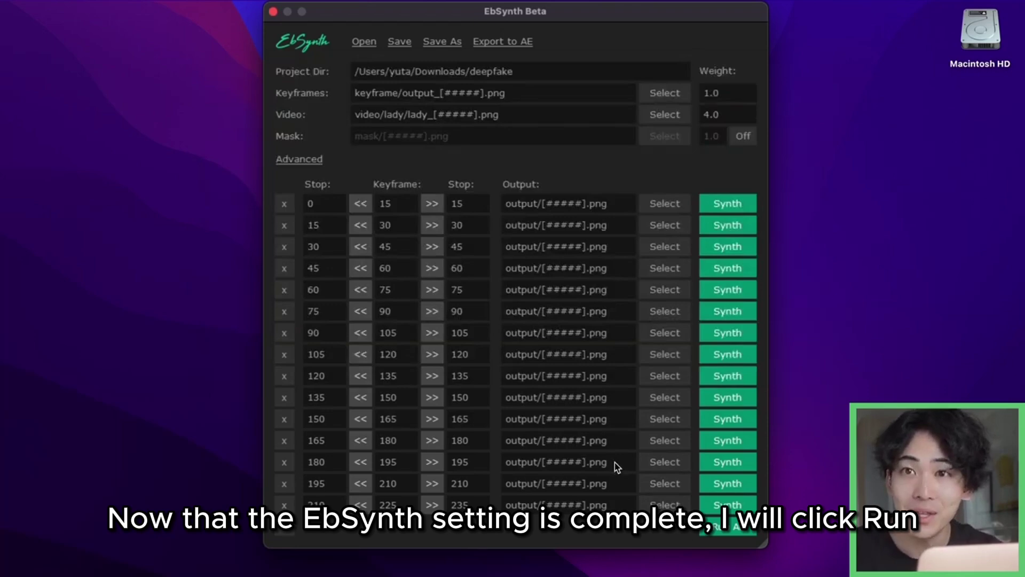
Step: Run all keyframe rows and select the generated frames 00000.png onward in the output folder
left_click(731, 532)
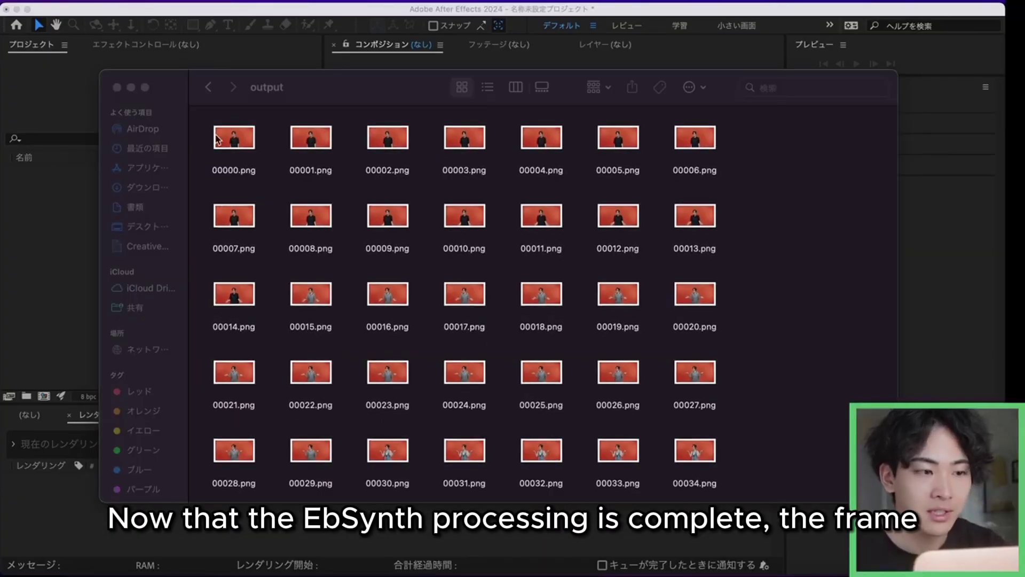
left_click_drag(216, 138, 758, 342)
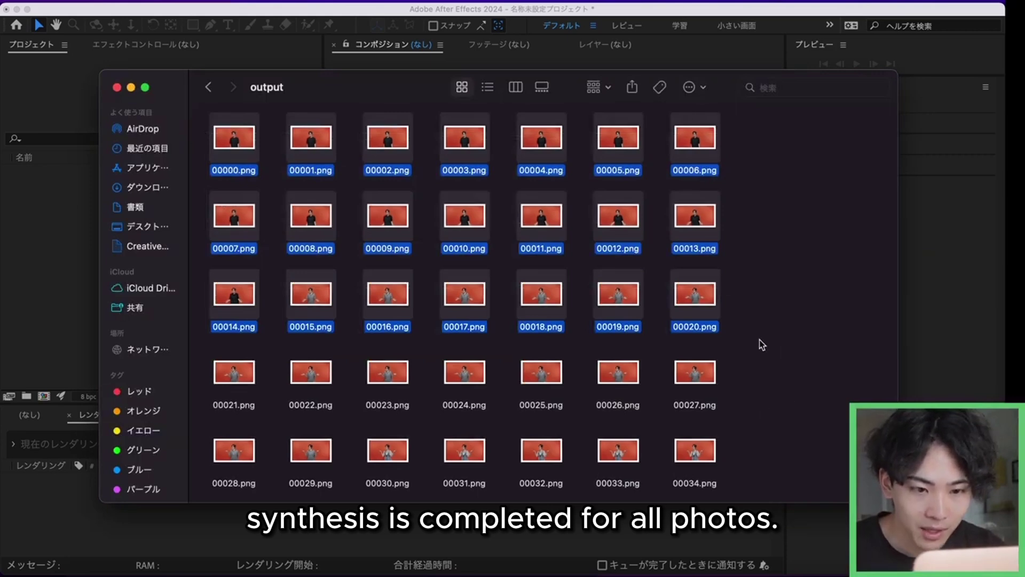
left_click_drag(464, 216, 63, 257)
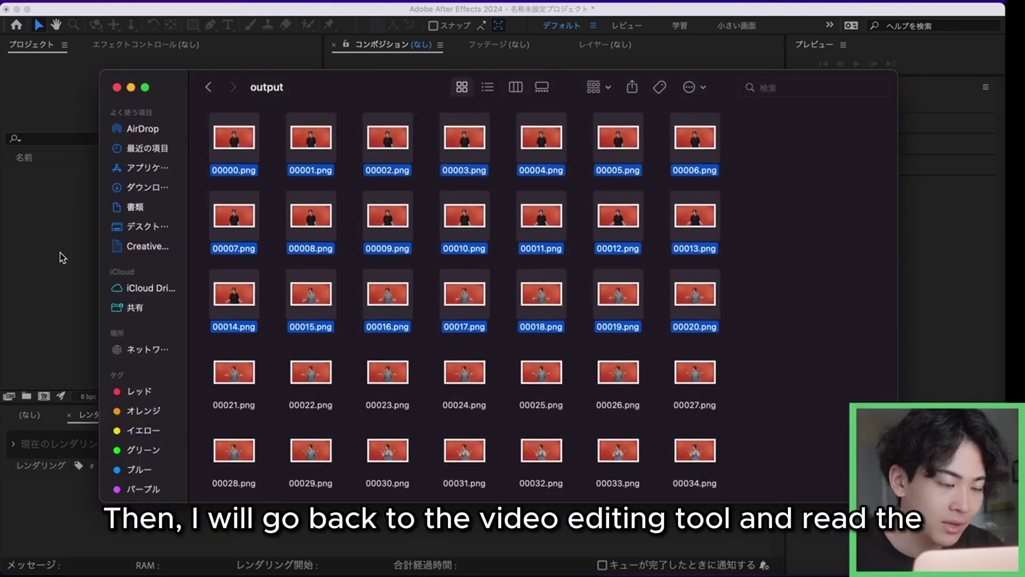
left_click(63, 257)
Step: Import 00000.png from the output folder as a PNG sequence
right_click(59, 256)
mouse_move(140, 331)
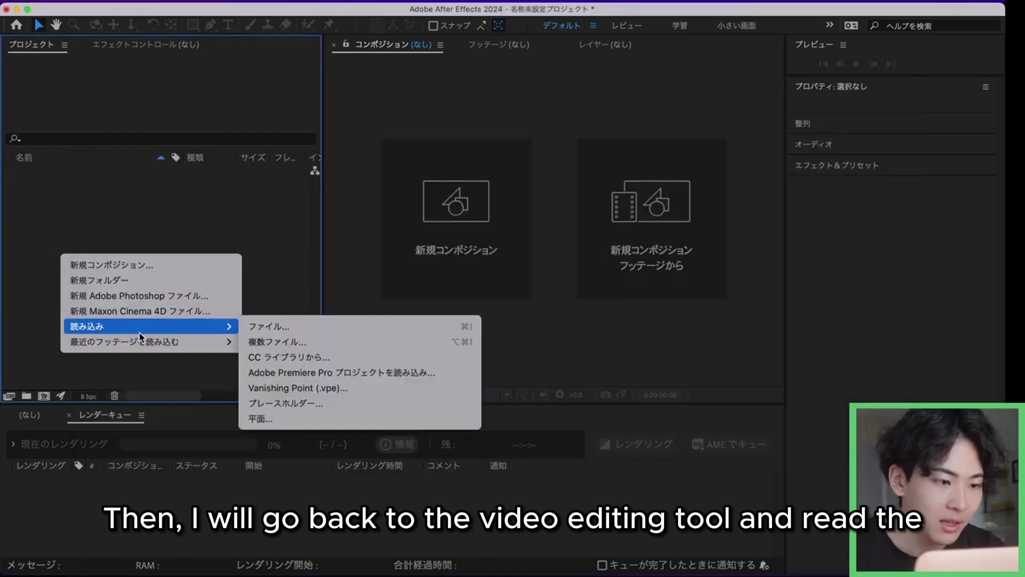
left_click(273, 327)
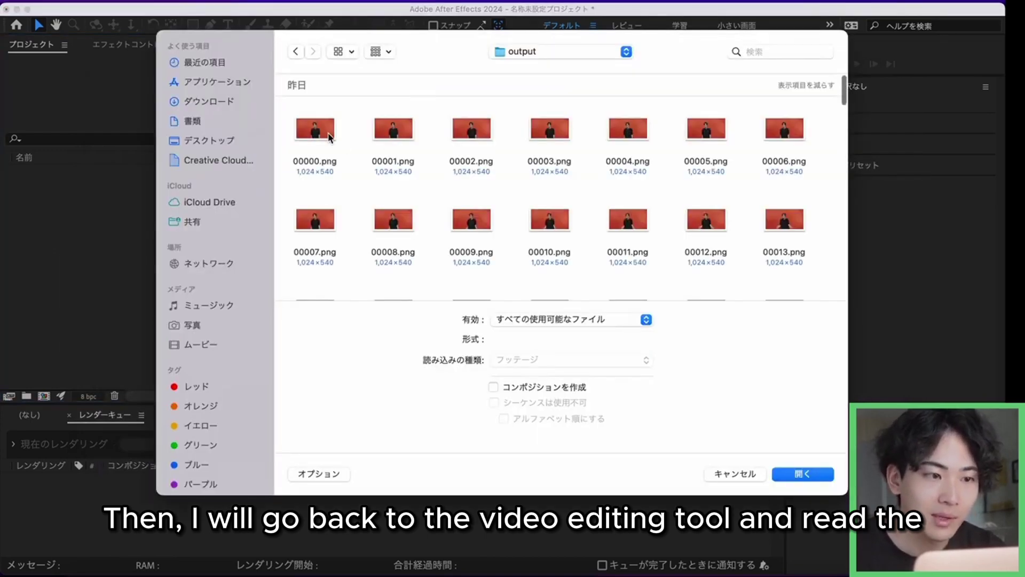
left_click(329, 138)
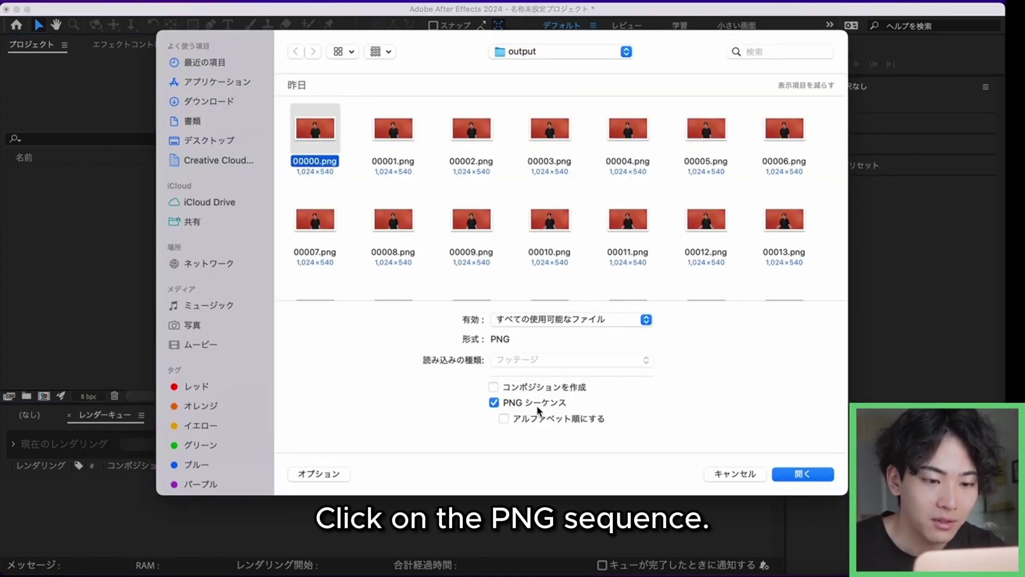
left_click(802, 474)
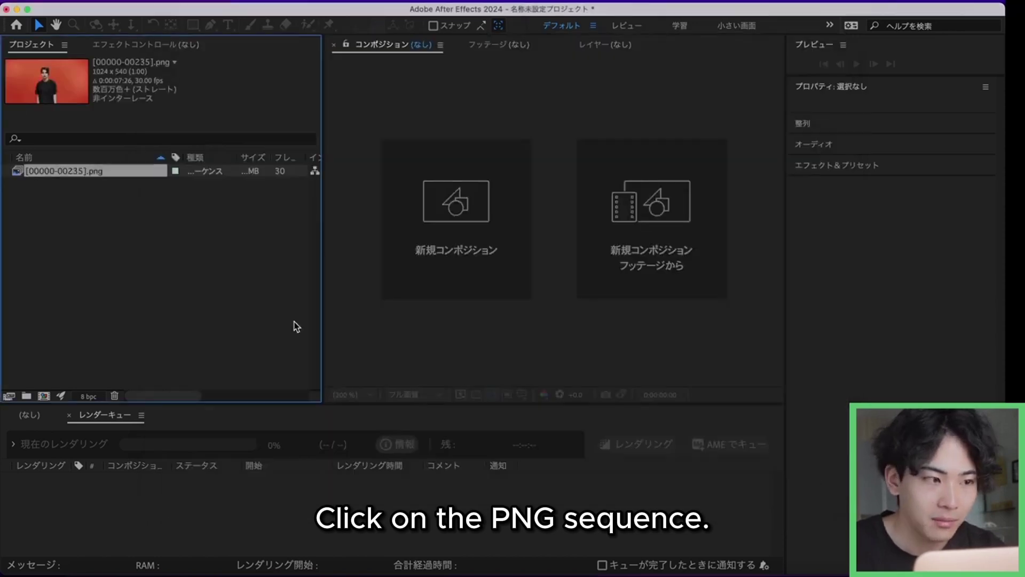
Step: Queue the sequence in the Render Queue and render コンポ.mp4 into the video folder
left_click_drag(67, 172, 142, 482)
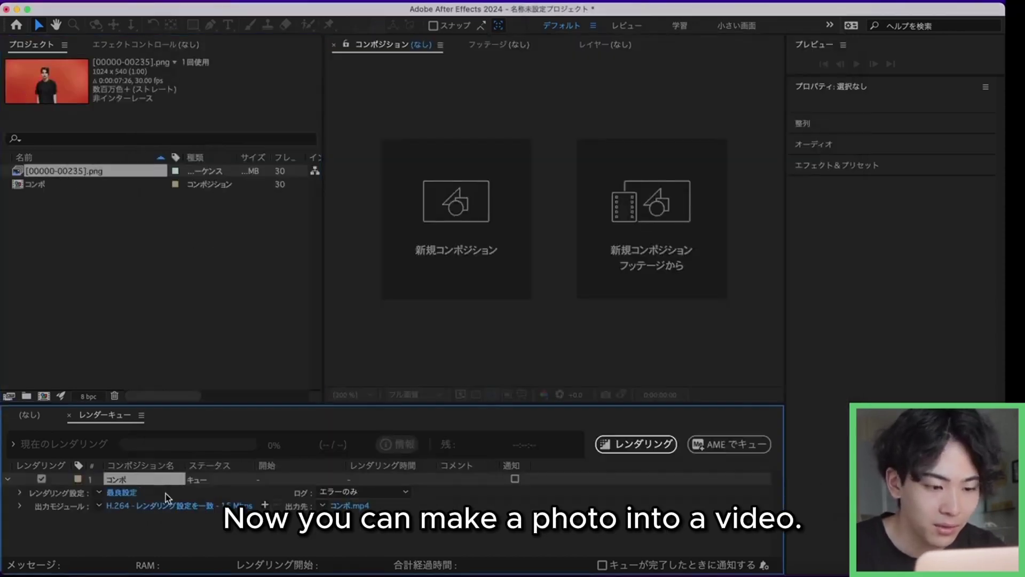
left_click(353, 506)
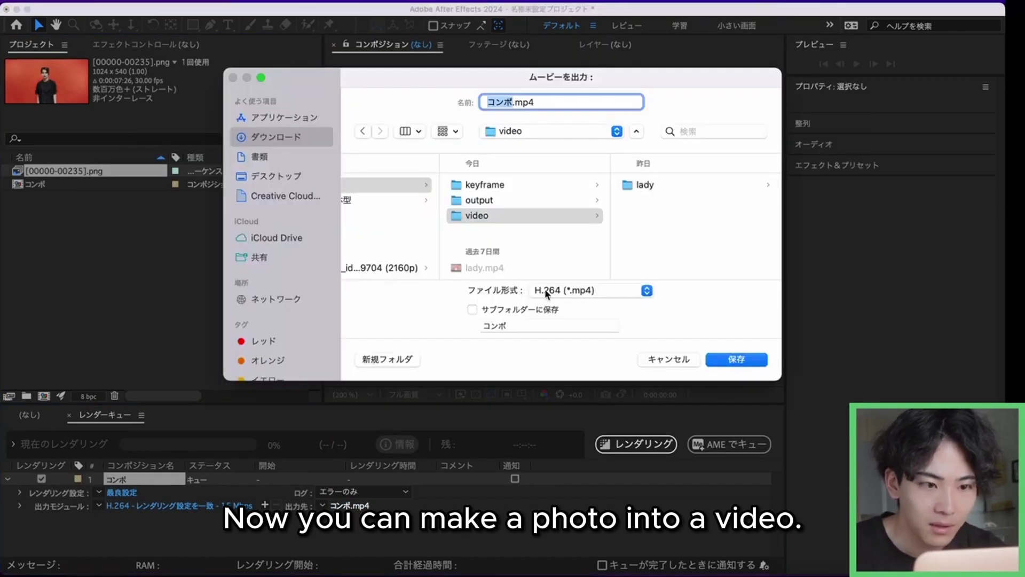
left_click(544, 219)
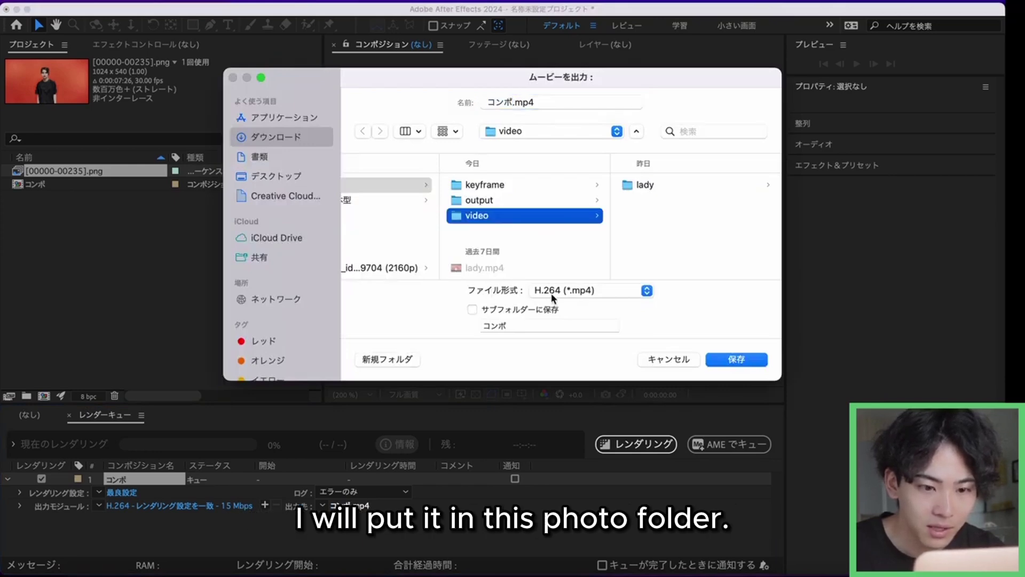
left_click(736, 359)
left_click(614, 451)
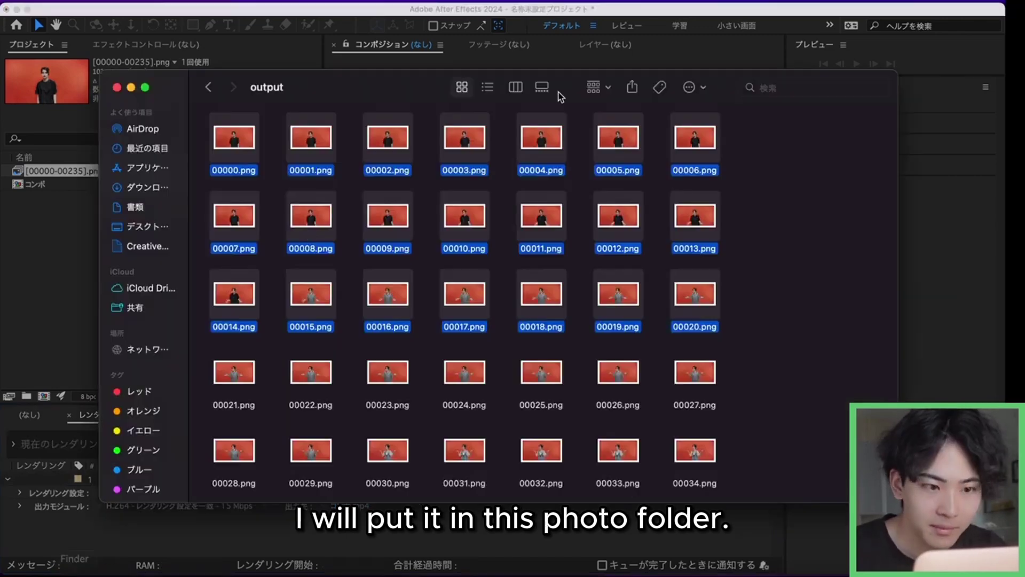
left_click(209, 87)
Step: Open the rendered コンポ.mp4 from the video folder and play it in QuickTime Player
double_click(241, 181)
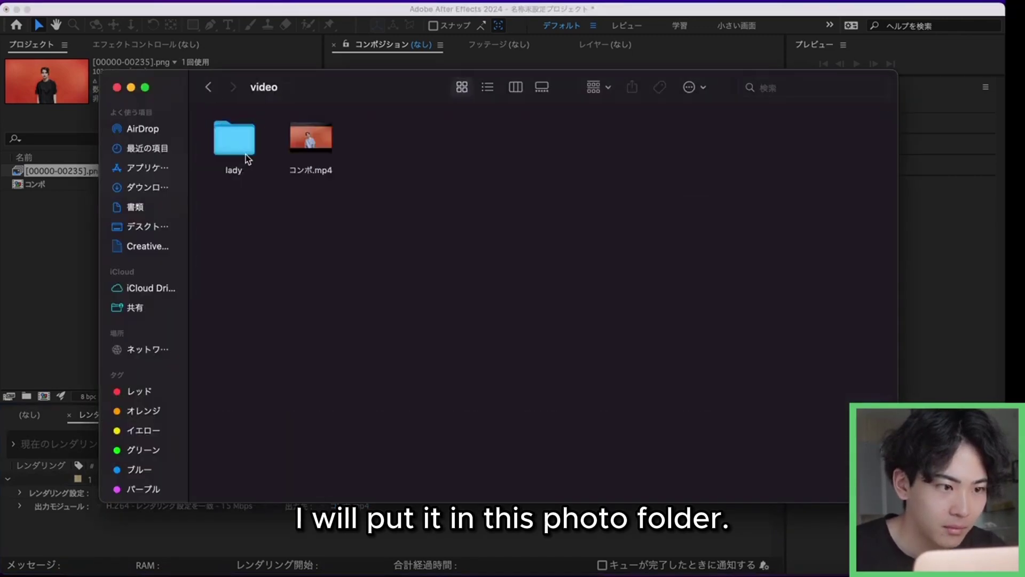
double_click(311, 137)
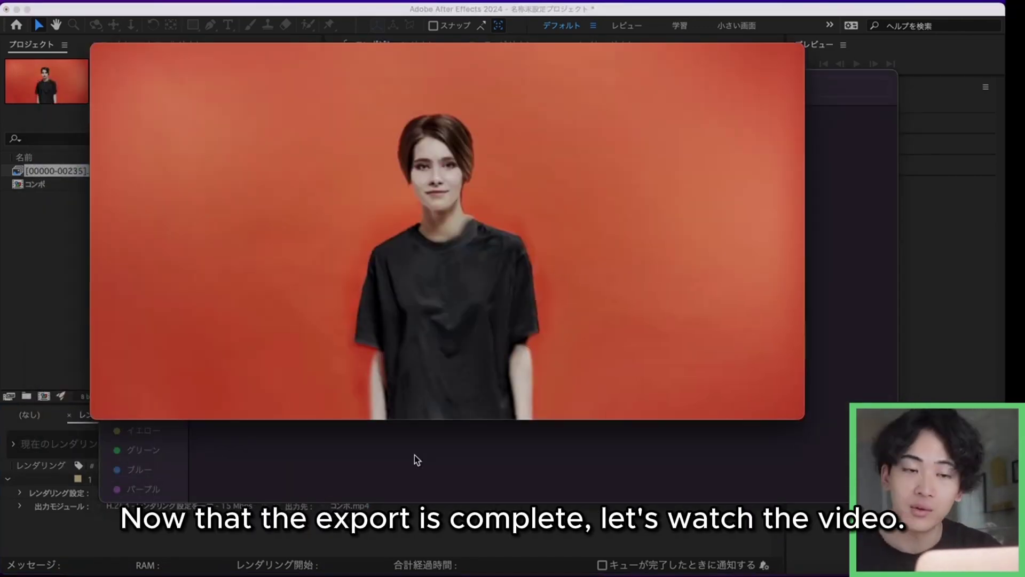
mouse_move(458, 379)
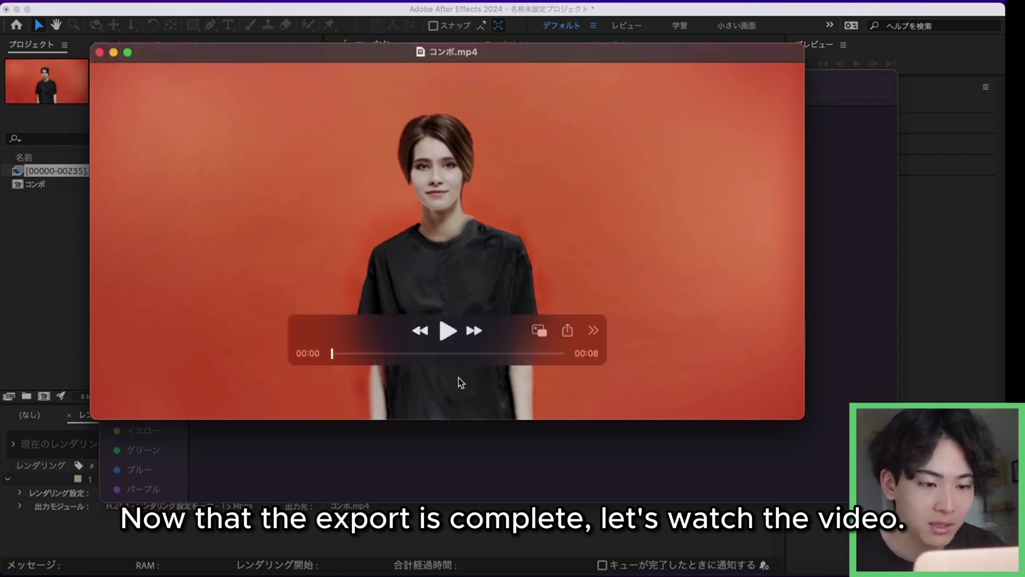
left_click(448, 330)
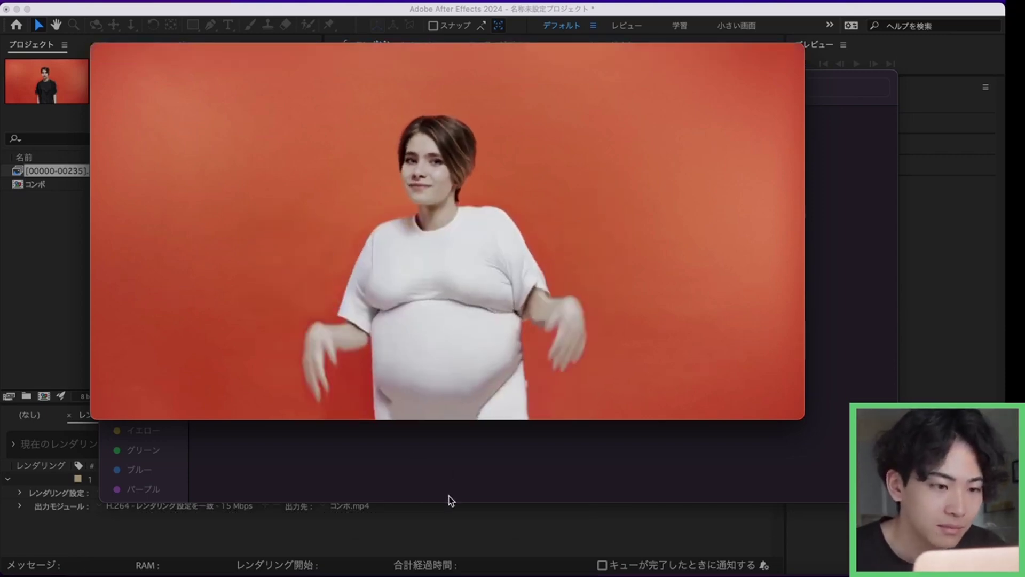